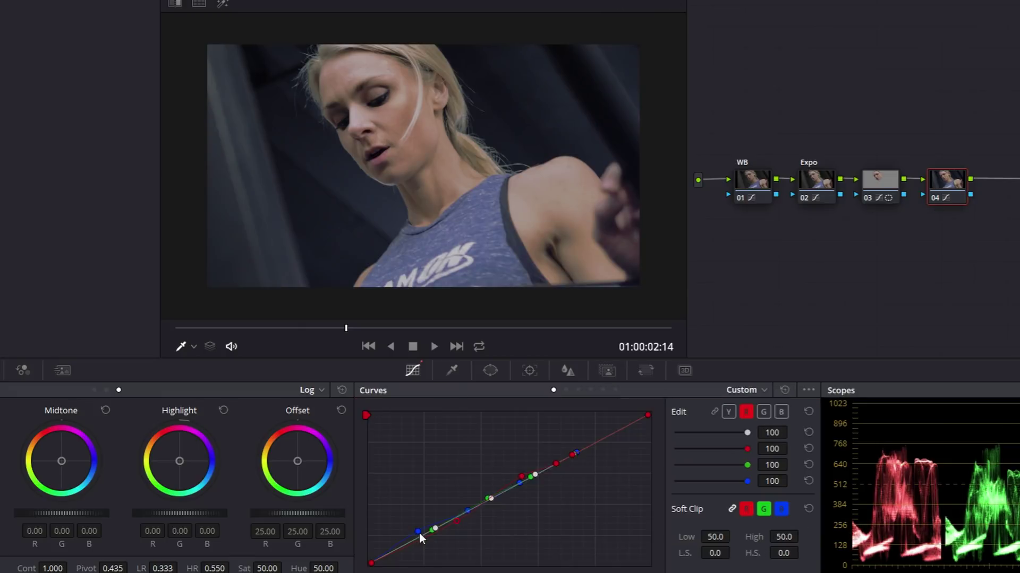
Step: Switch from the finished-grade preview to the ungraded fitness clip with one empty node
left_click(467, 511)
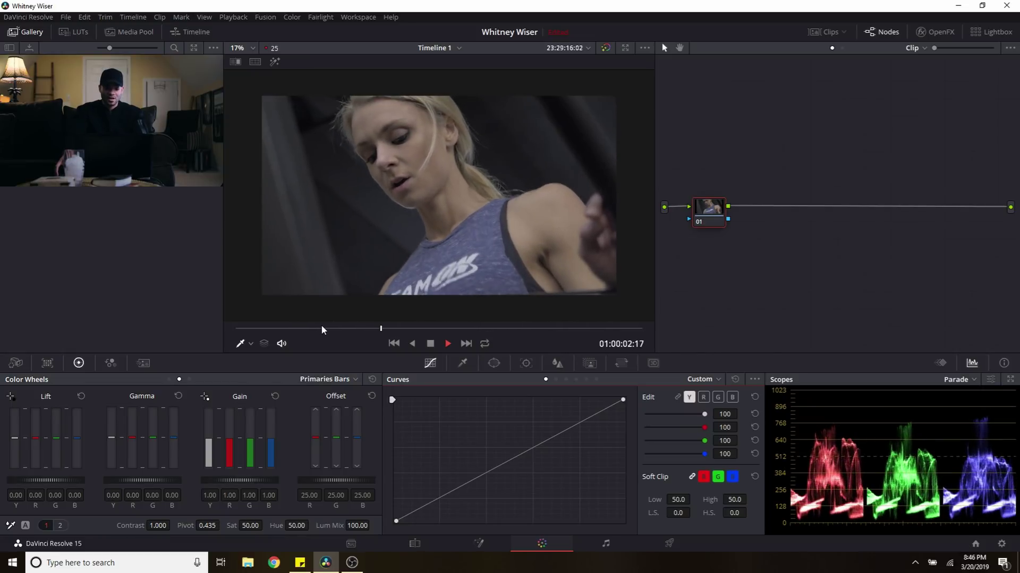
Step: Stop playback on frame 01:00:00:26, check the Y, R, G, B curves and link them
key("space")
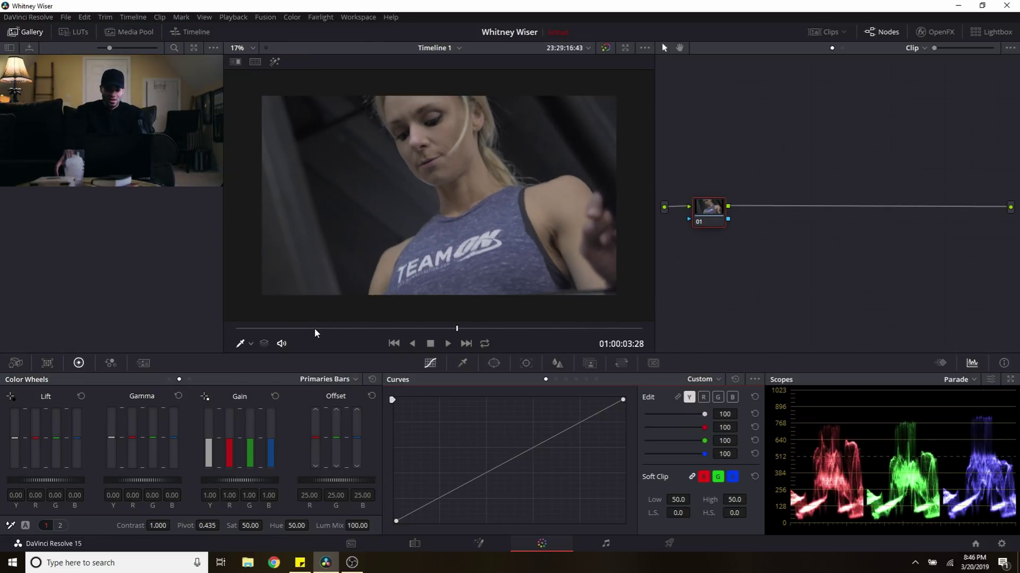
left_click(284, 329)
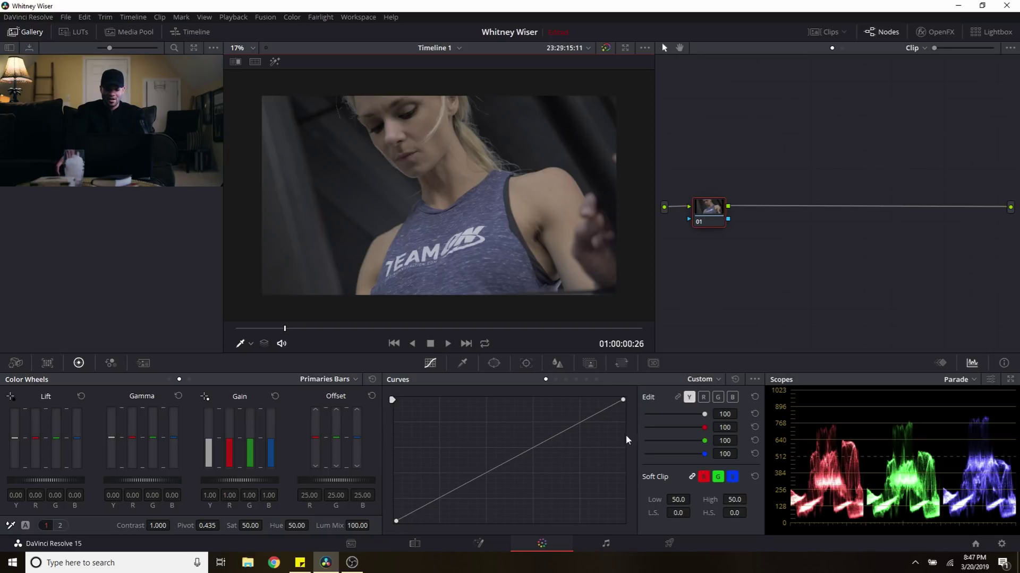
left_click(704, 397)
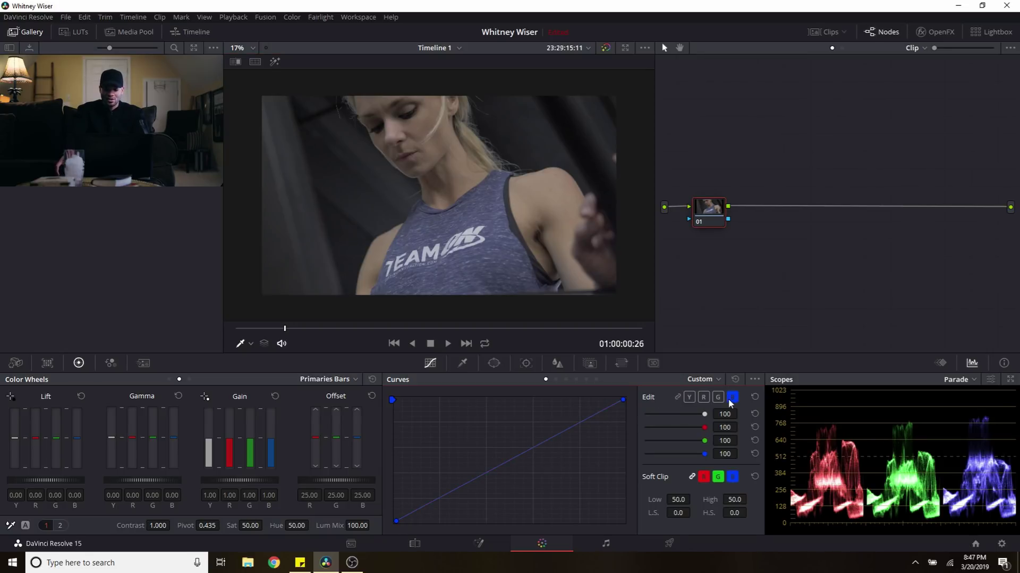
left_click(720, 397)
left_click(689, 397)
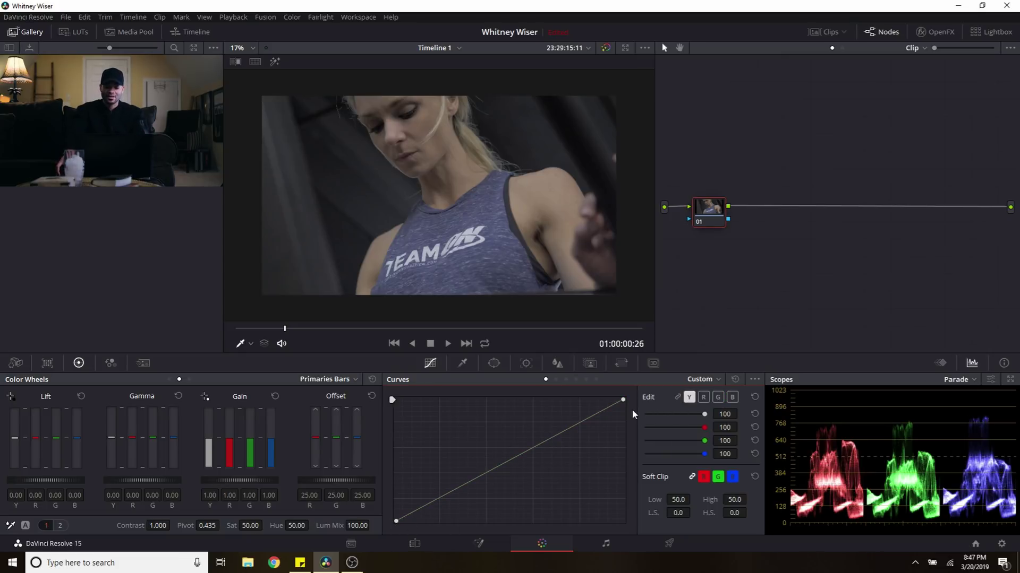
left_click(701, 398)
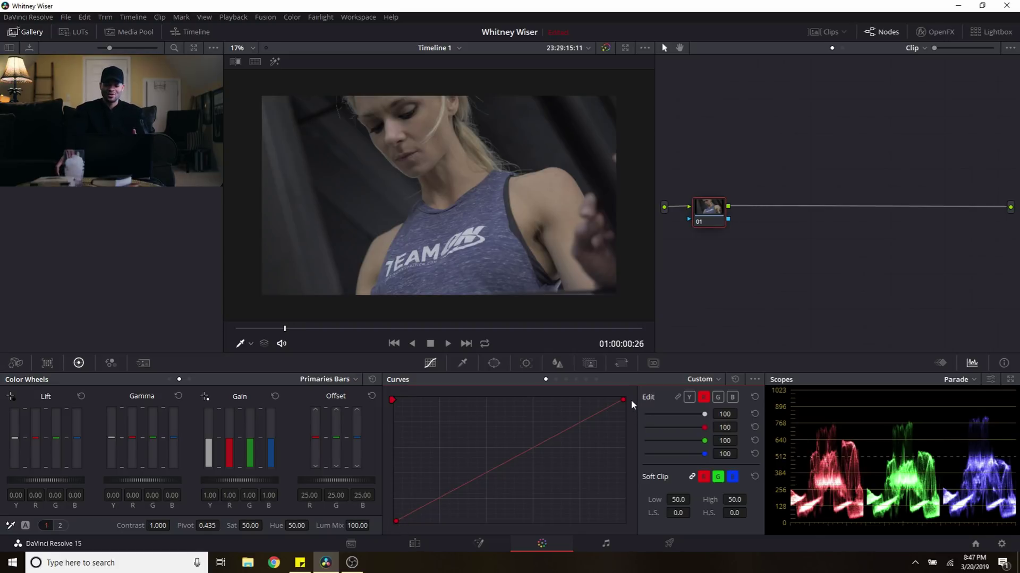
left_click(718, 398)
left_click(730, 397)
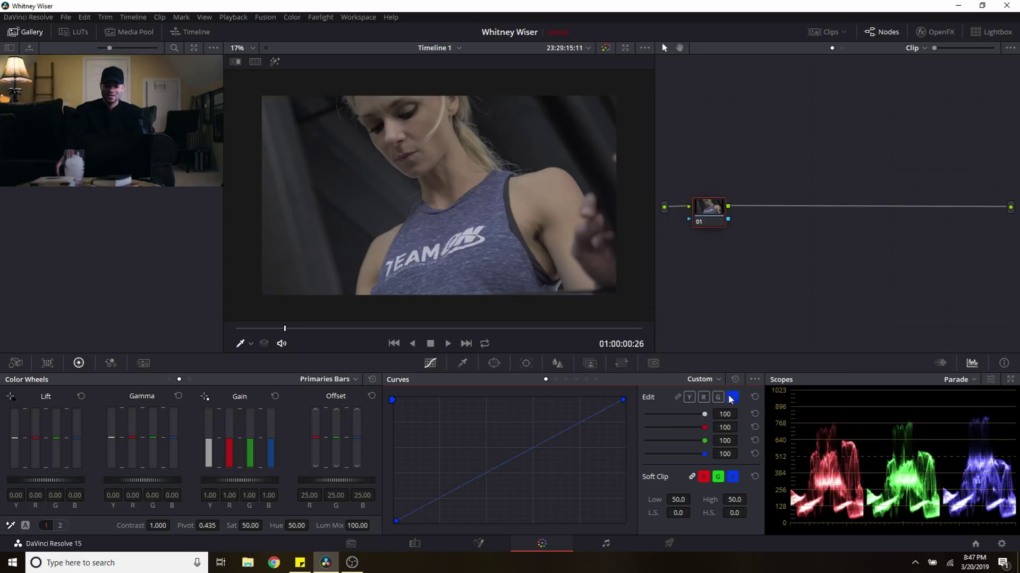
left_click(693, 399)
left_click(678, 398)
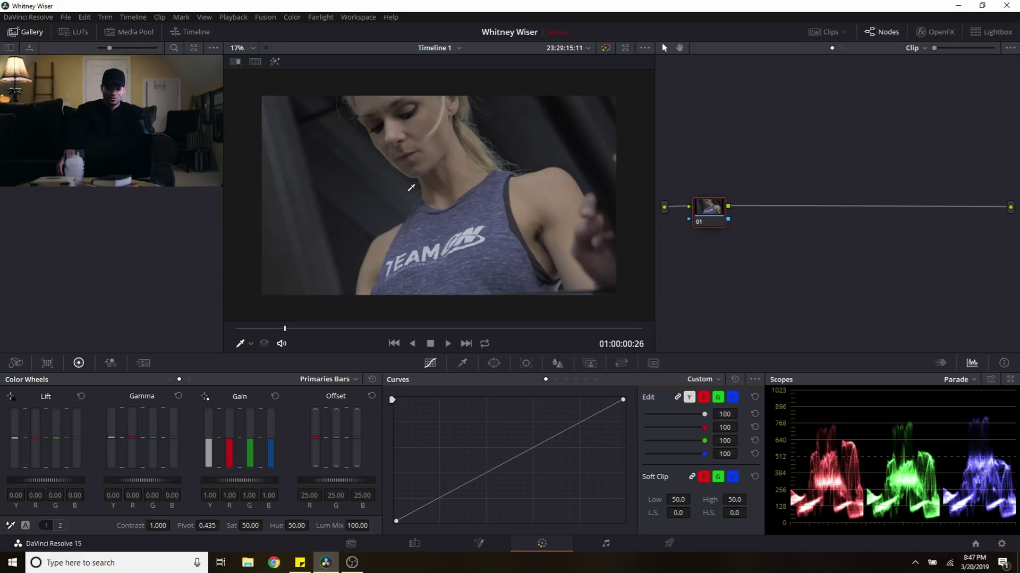
Step: Sample a mid-tone point onto the curves with the Qualifier picker, then unlink R, G, B
left_click(251, 344)
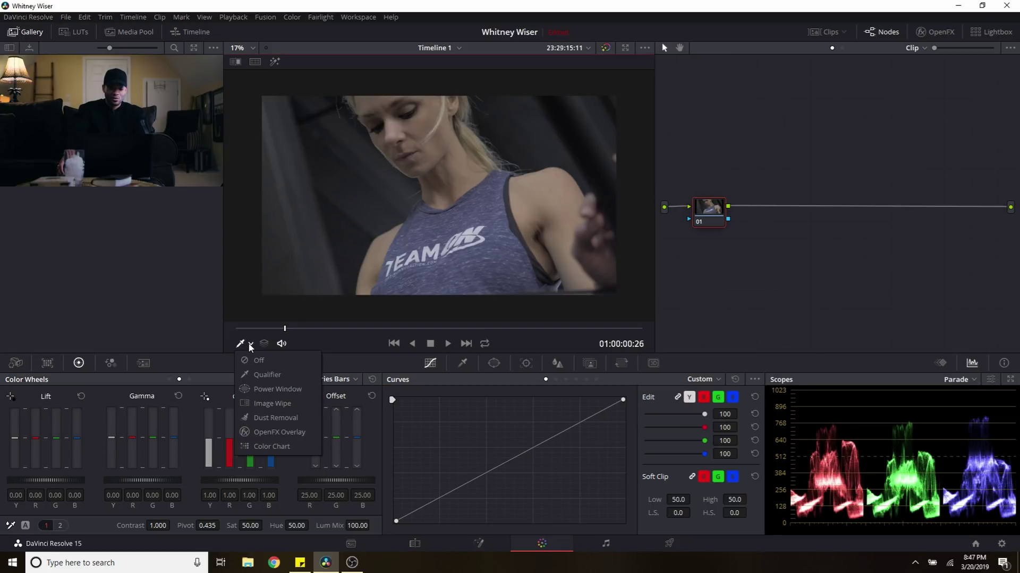
left_click(271, 375)
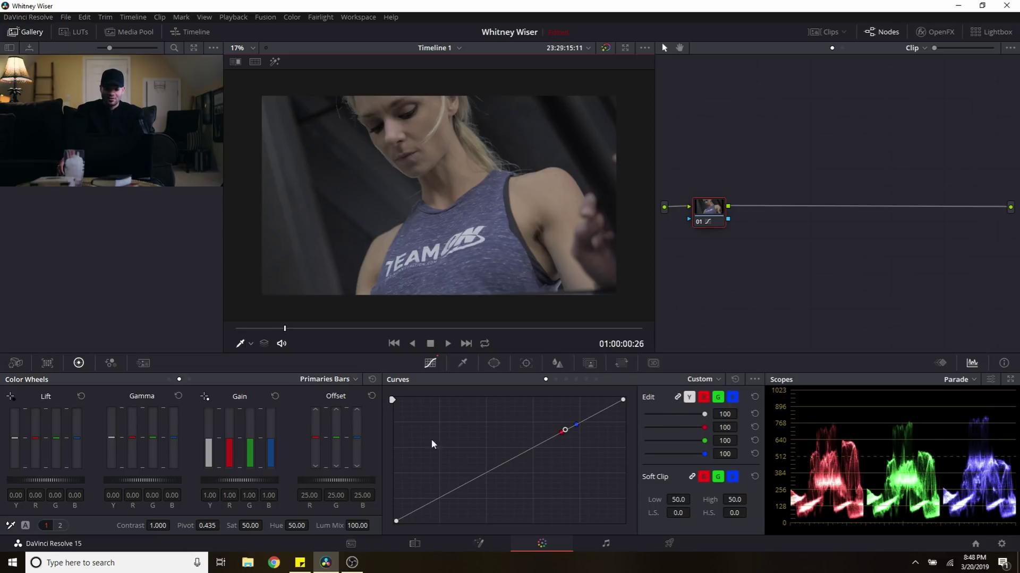
left_click(678, 398)
left_click(702, 397)
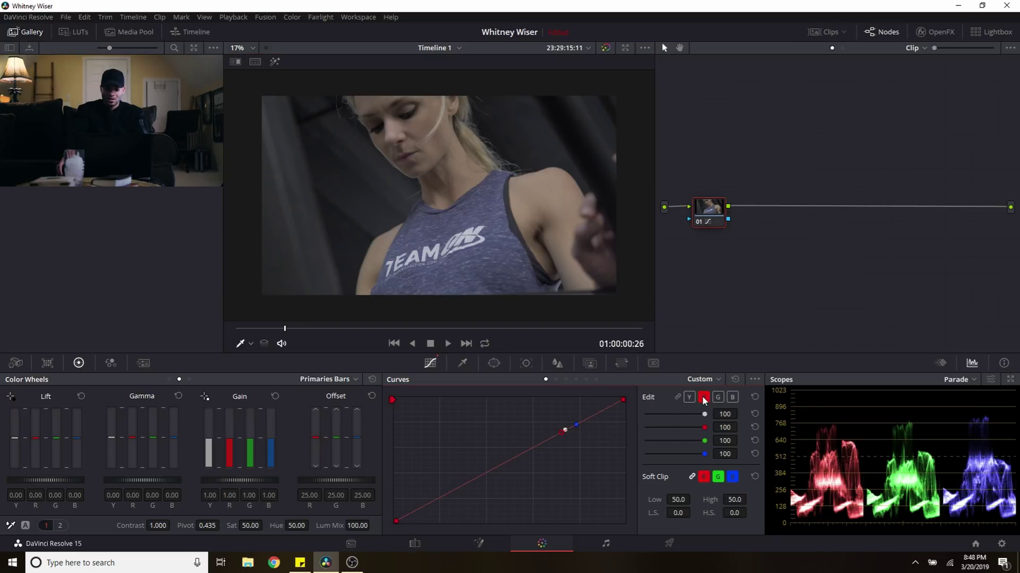
left_click(717, 399)
left_click(732, 398)
left_click(704, 397)
left_click(718, 397)
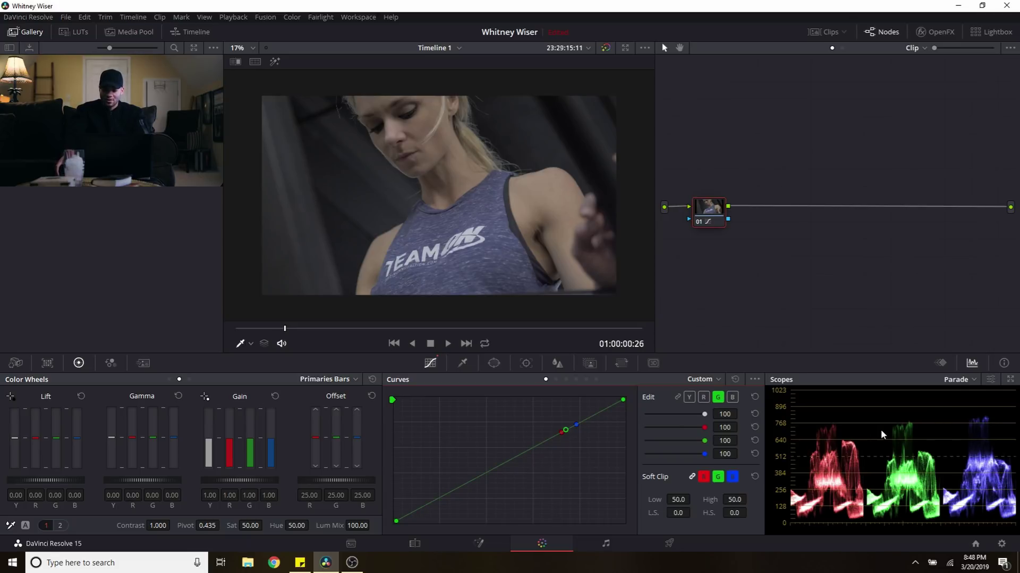
Step: Nudge the green and red curves' mid-tone points slightly upward to balance the whites
left_click(705, 397)
left_click(718, 398)
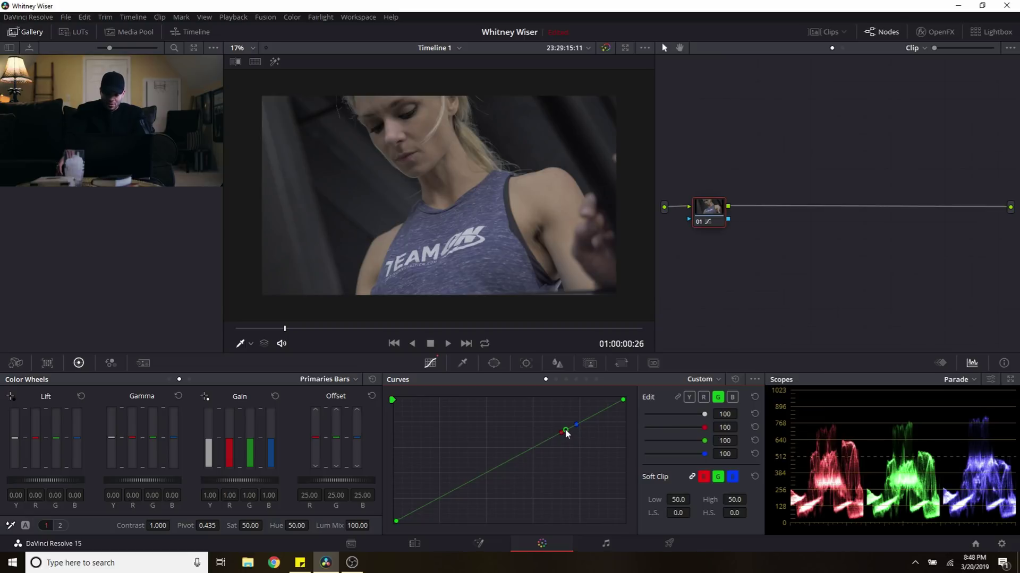
left_click_drag(565, 430, 567, 428)
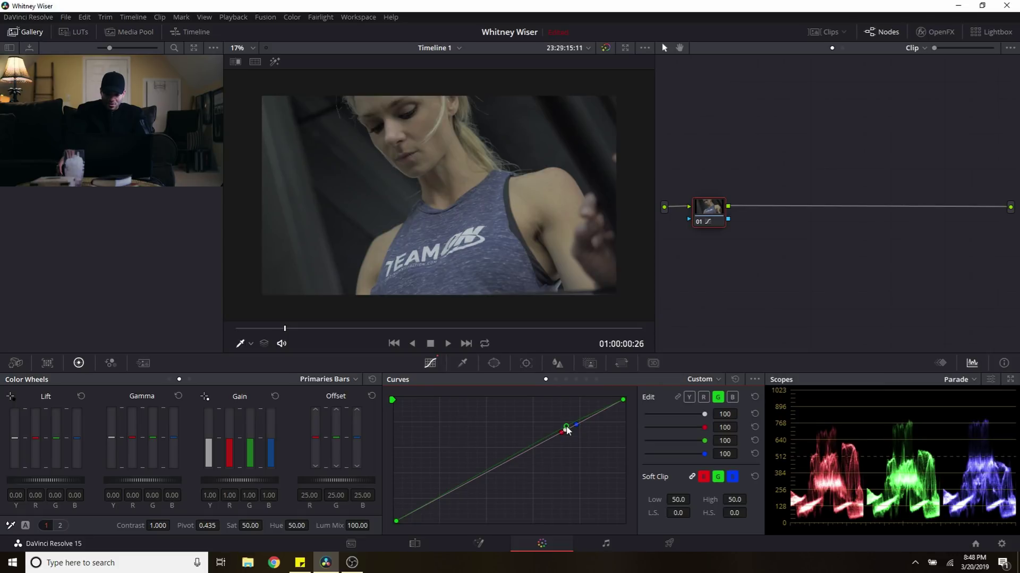
left_click(703, 398)
left_click_drag(561, 432, 563, 431)
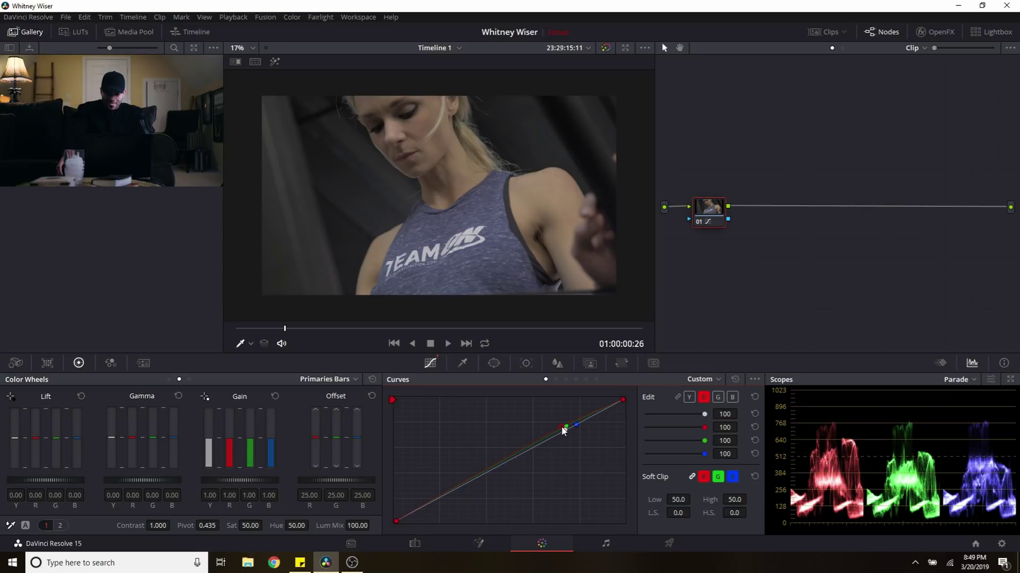
left_click(565, 430)
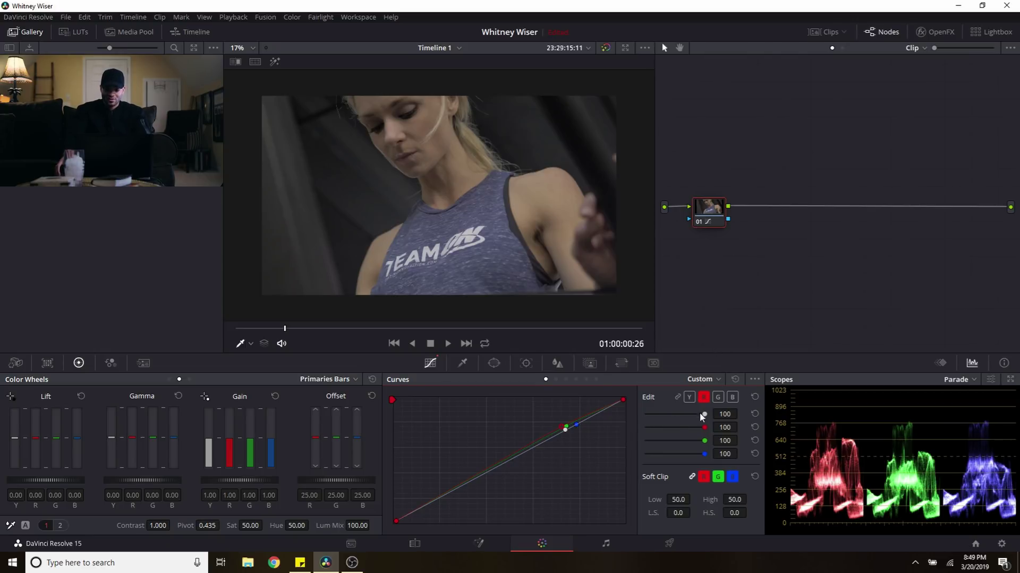
left_click(690, 398)
left_click(703, 397)
left_click(717, 397)
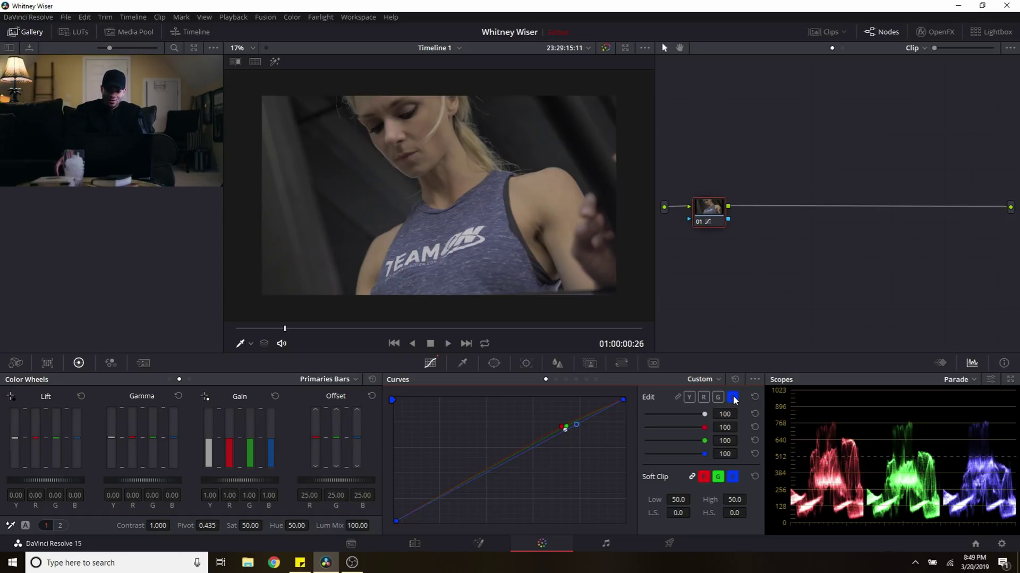
Step: Add shadow and mid-tone points to the blue curve and pull its middle slightly down
left_click(518, 457)
left_click(453, 492)
left_click_drag(518, 454, 517, 450)
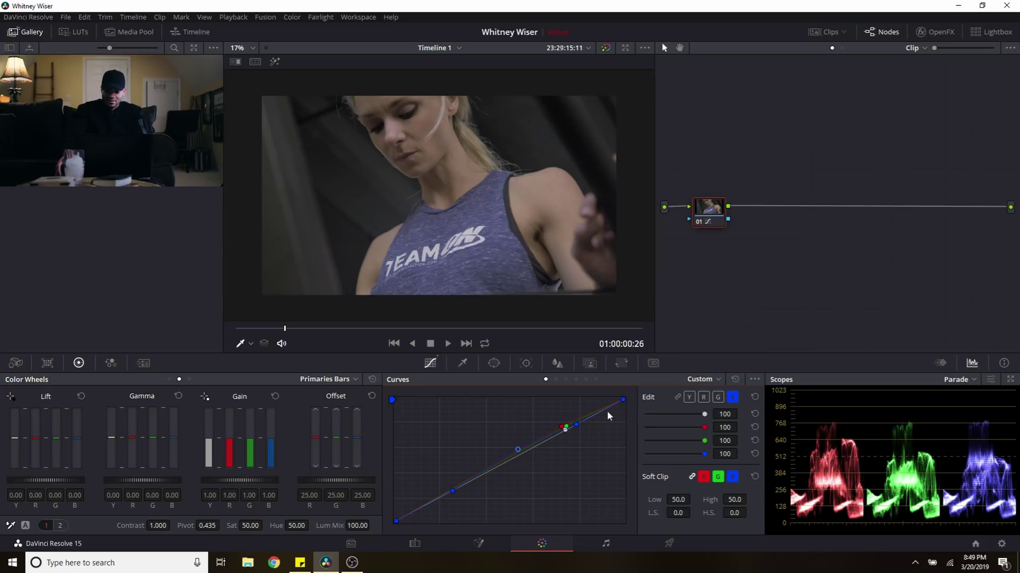
left_click(576, 425)
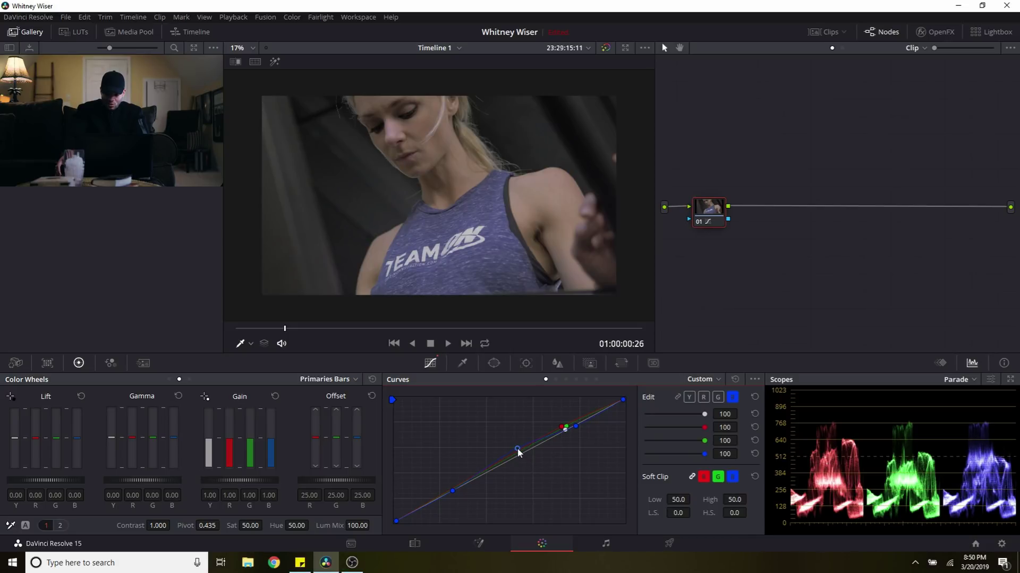
left_click_drag(517, 448, 517, 451)
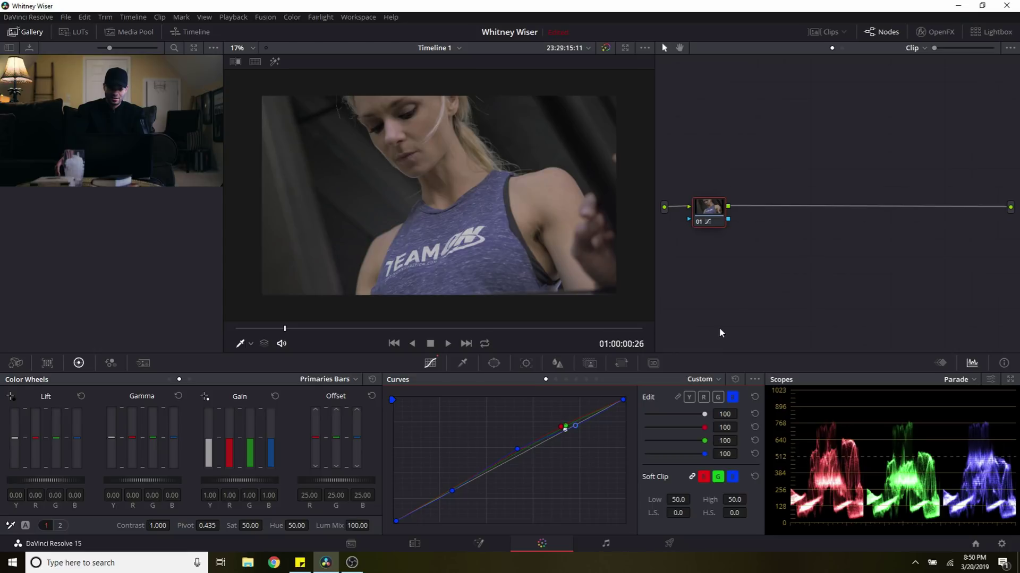
left_click_drag(517, 449, 515, 456)
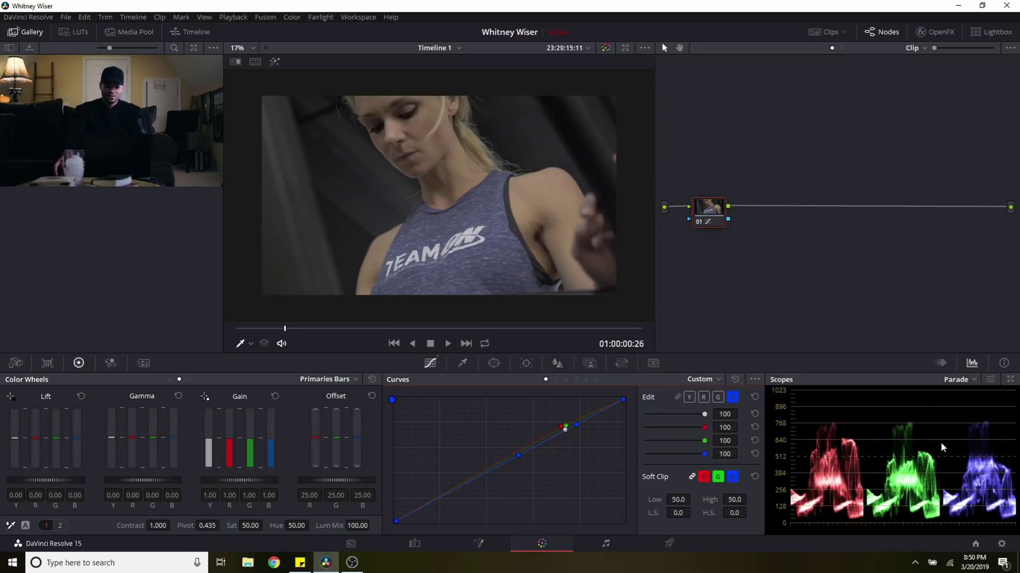
left_click(452, 491)
left_click_drag(519, 455, 518, 449)
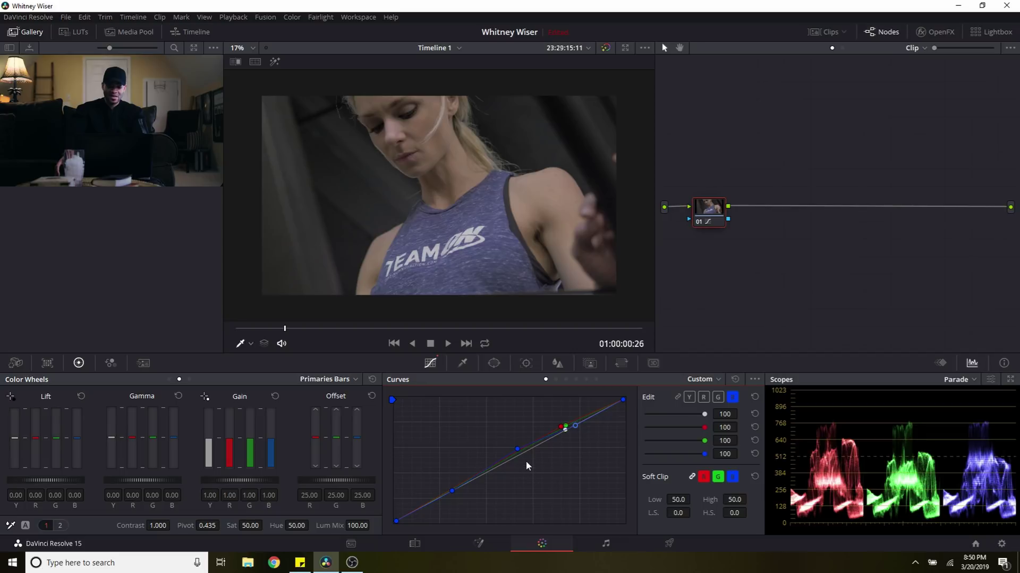
left_click_drag(524, 451, 523, 451)
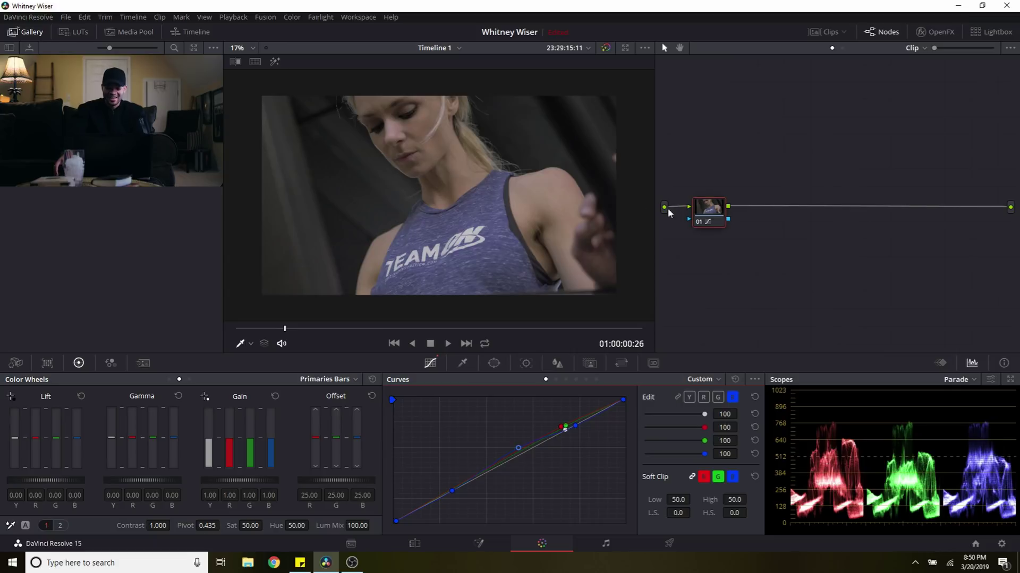
left_click(717, 212)
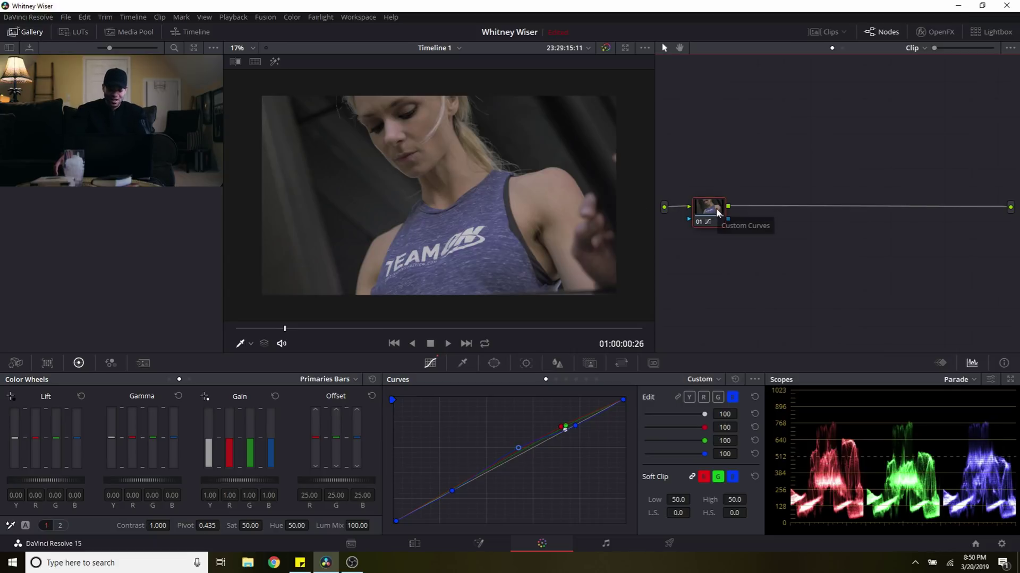
Step: Add serial node 02 after node 01 and link its curve channels
key("alt+s")
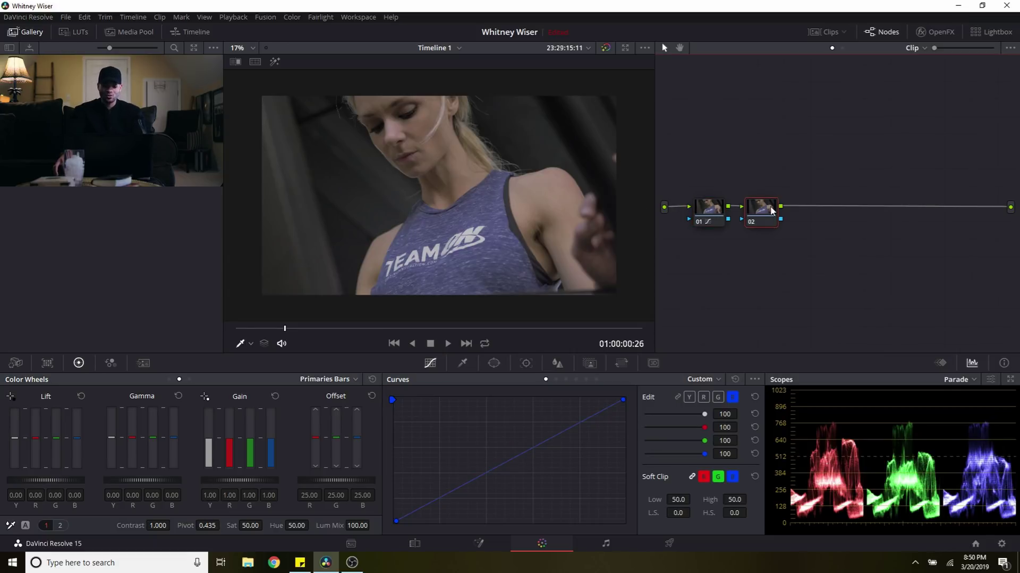
left_click(679, 398)
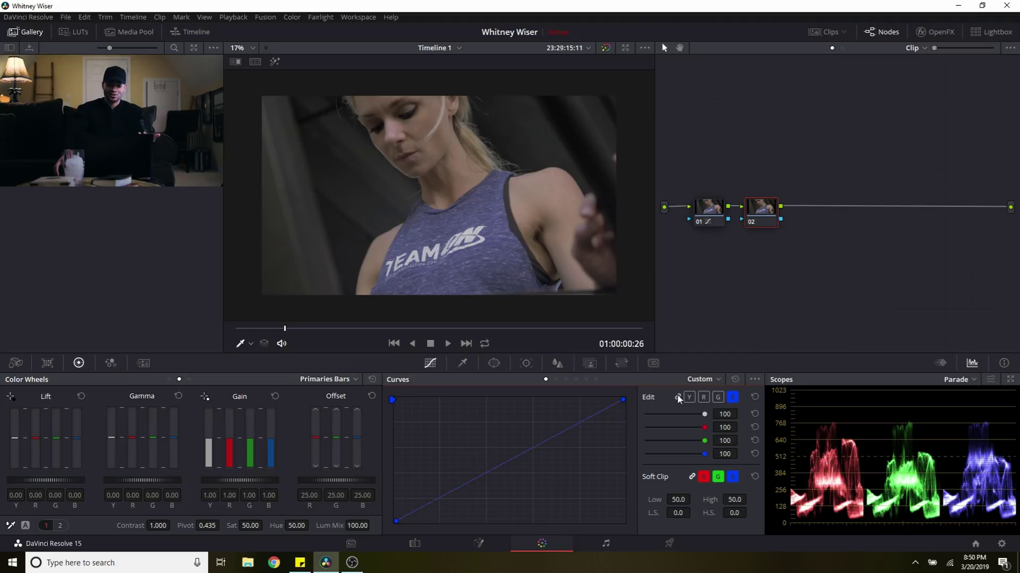
left_click(678, 398)
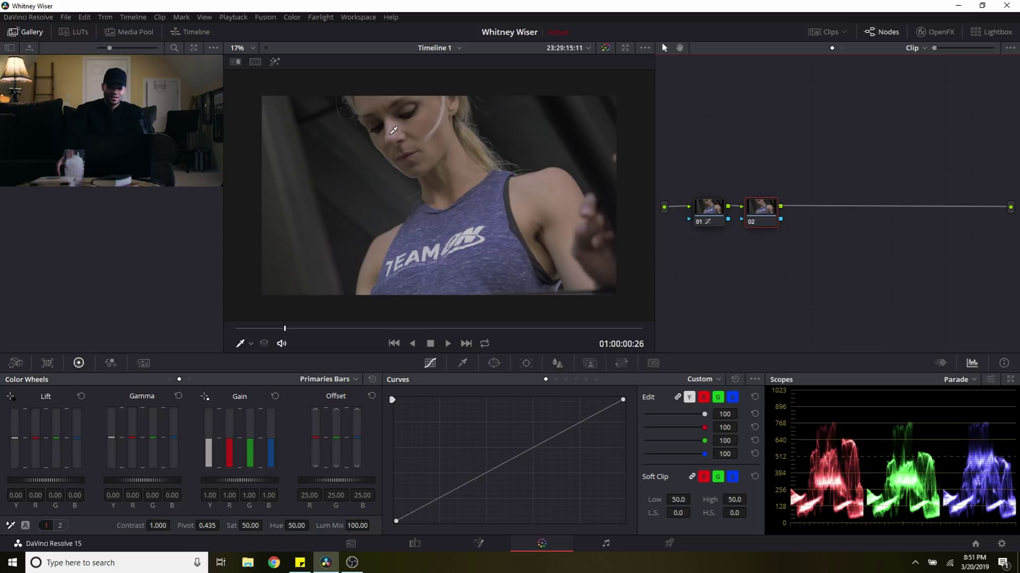
Step: Sample three spots on the face to place control points on node 02's curves
left_click(394, 130)
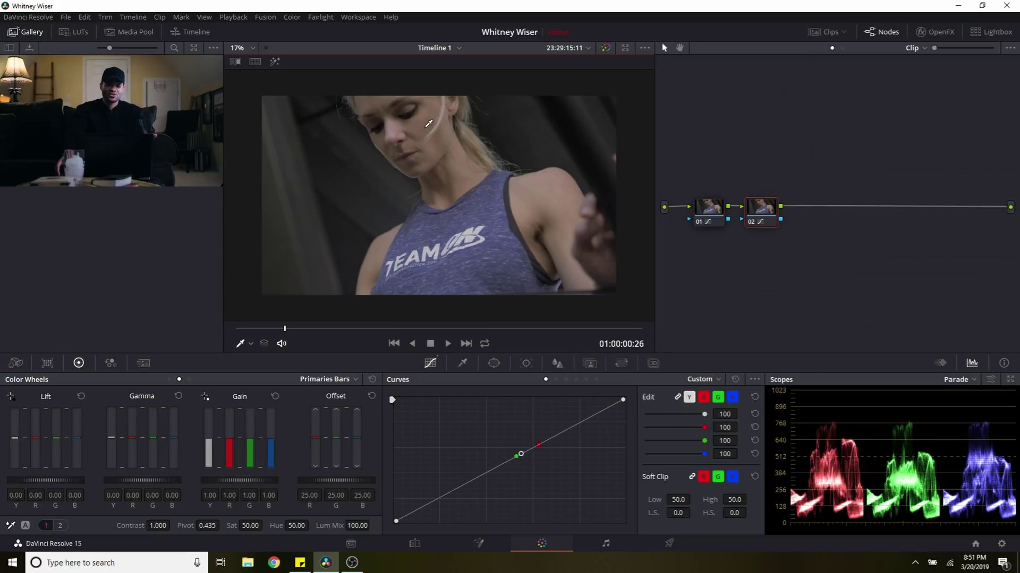
left_click(427, 126)
left_click(407, 163)
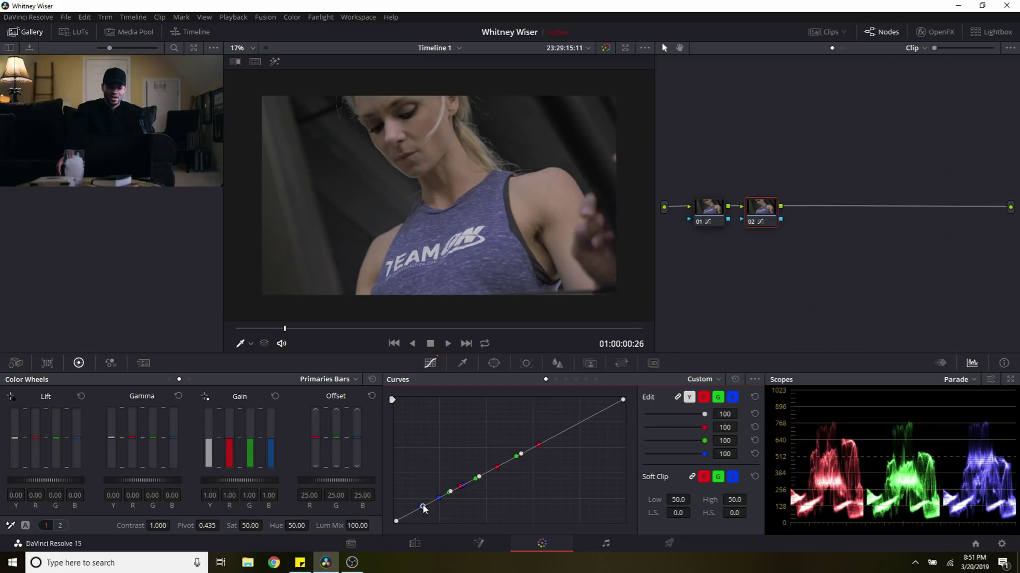
Step: Adjust the shadow point on node 02's curve and add a new upper-midtone point
mouse_move(423, 507)
left_mouse_down()
mouse_move(425, 515)
mouse_move(426, 499)
left_mouse_up()
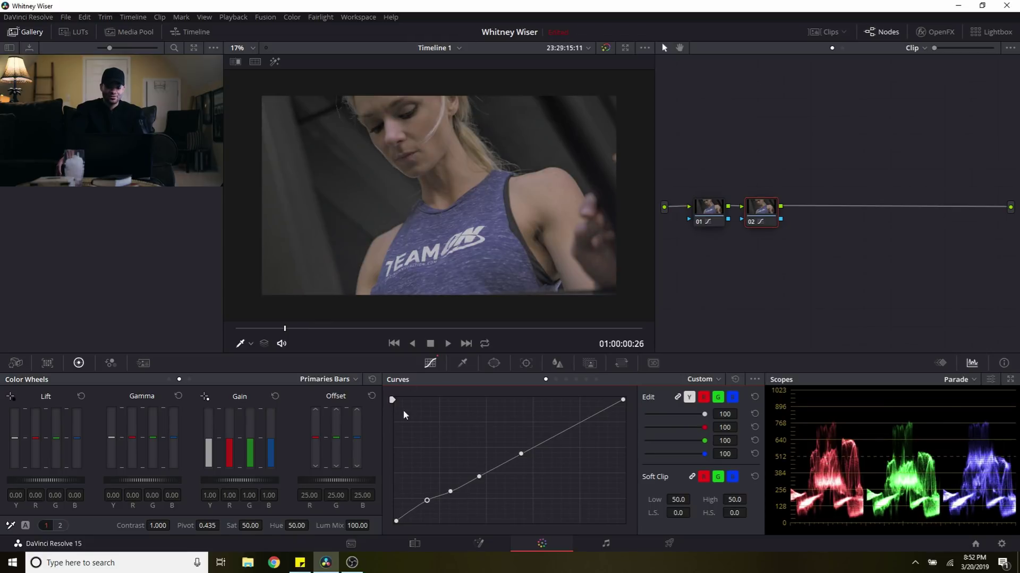
left_click_drag(427, 501, 429, 509)
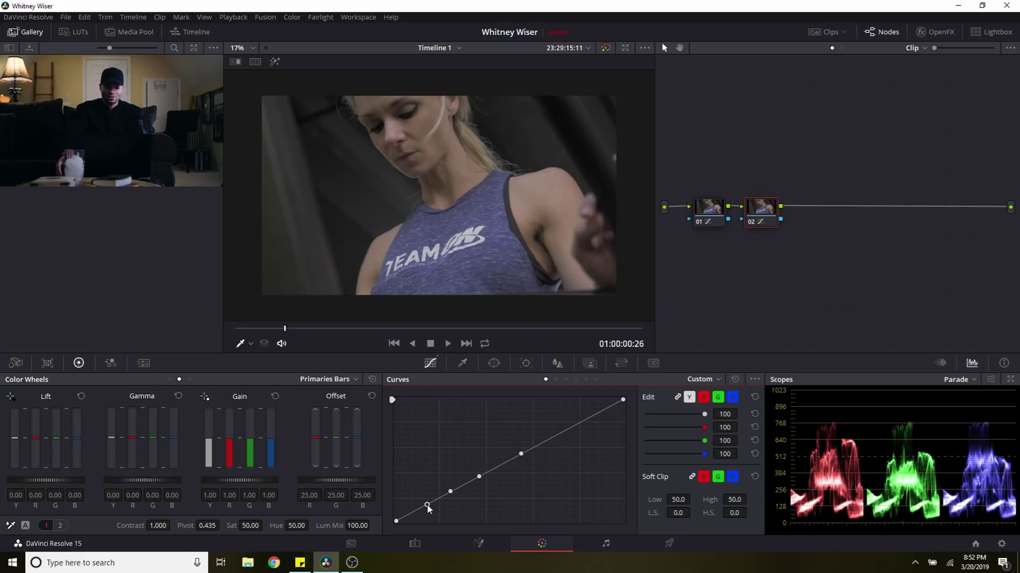
left_click(473, 230)
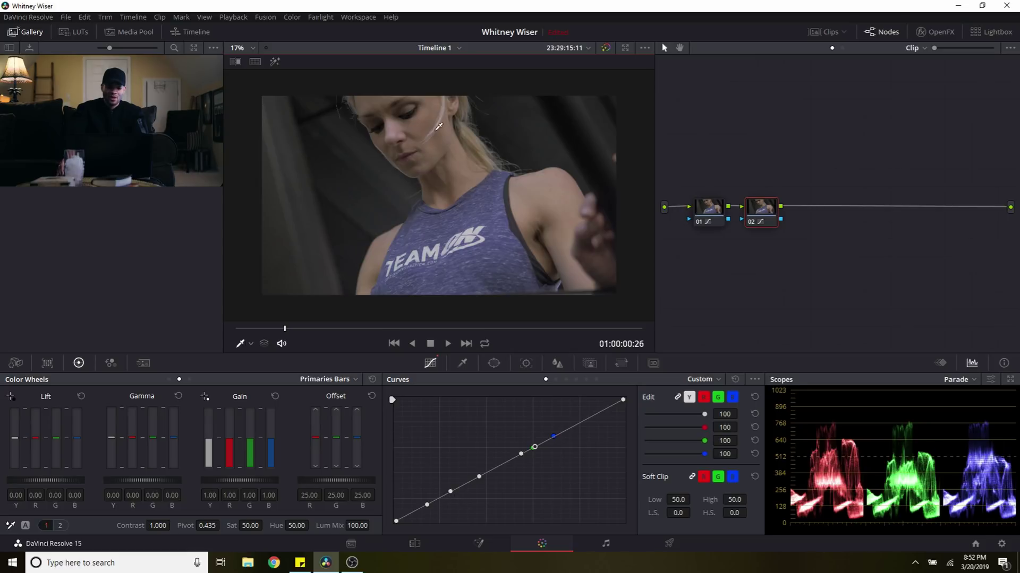
Step: Nudge the lower, middle and upper midtone points of node 02's curve slightly upward
left_click(451, 491)
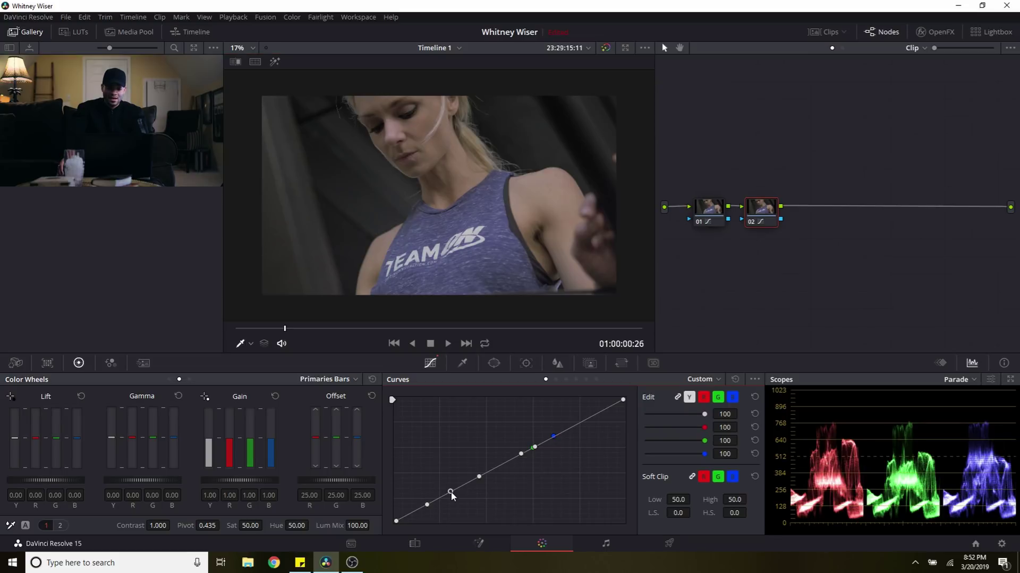
left_click_drag(451, 491, 450, 489)
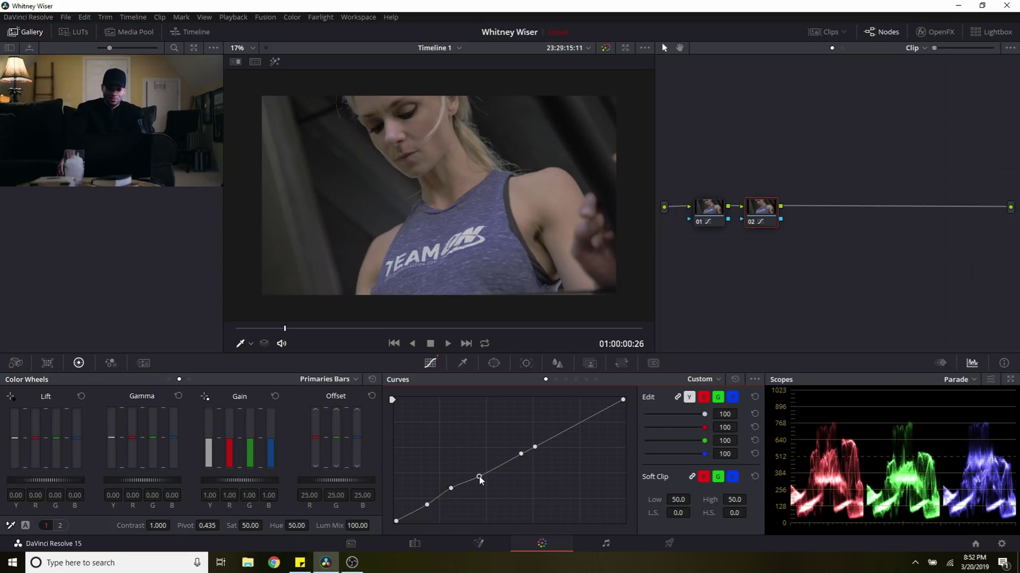
left_click_drag(480, 480, 479, 477)
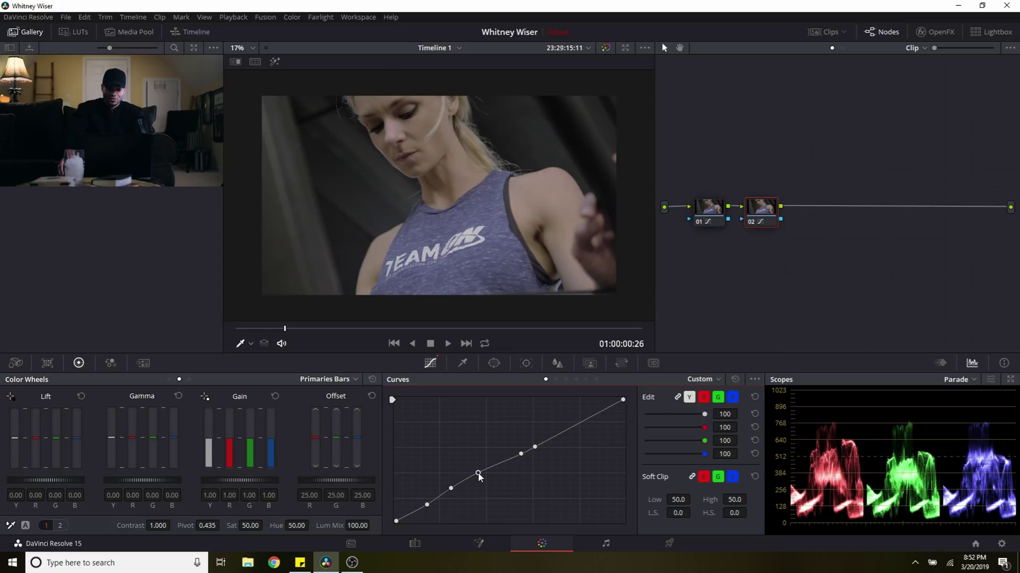
left_click(521, 455)
left_click_drag(521, 455, 518, 452)
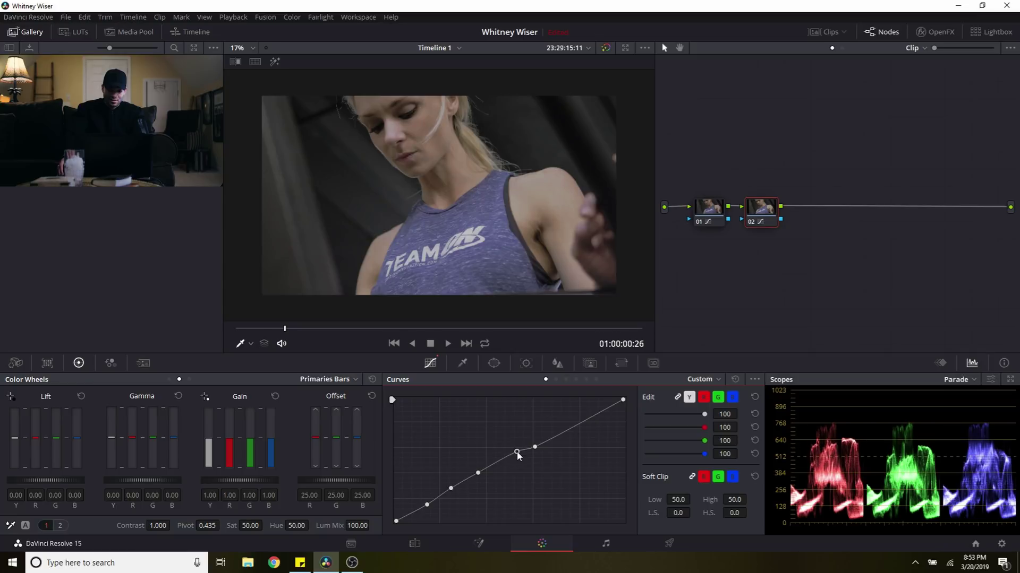
left_click(750, 223)
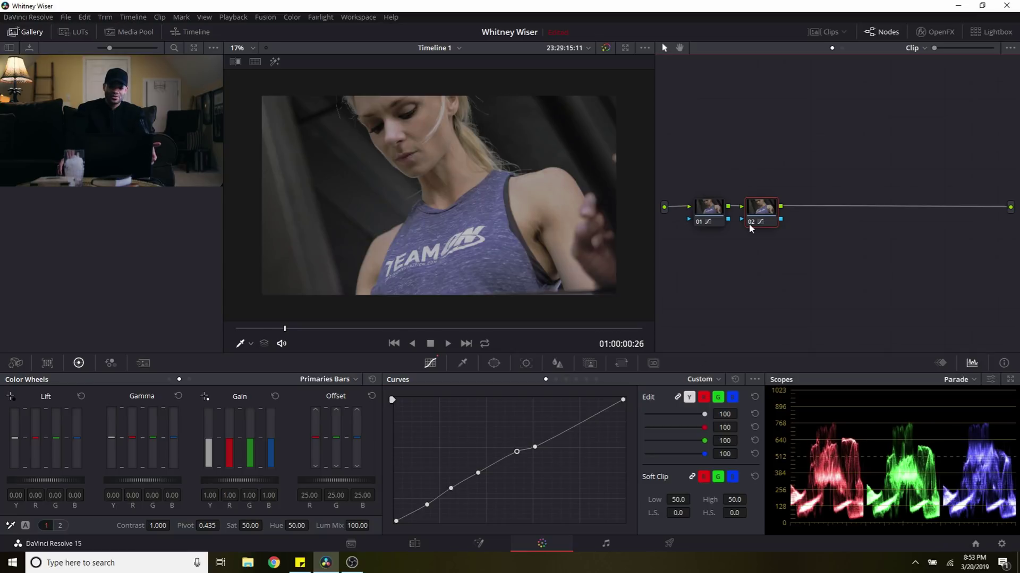
left_click(749, 223)
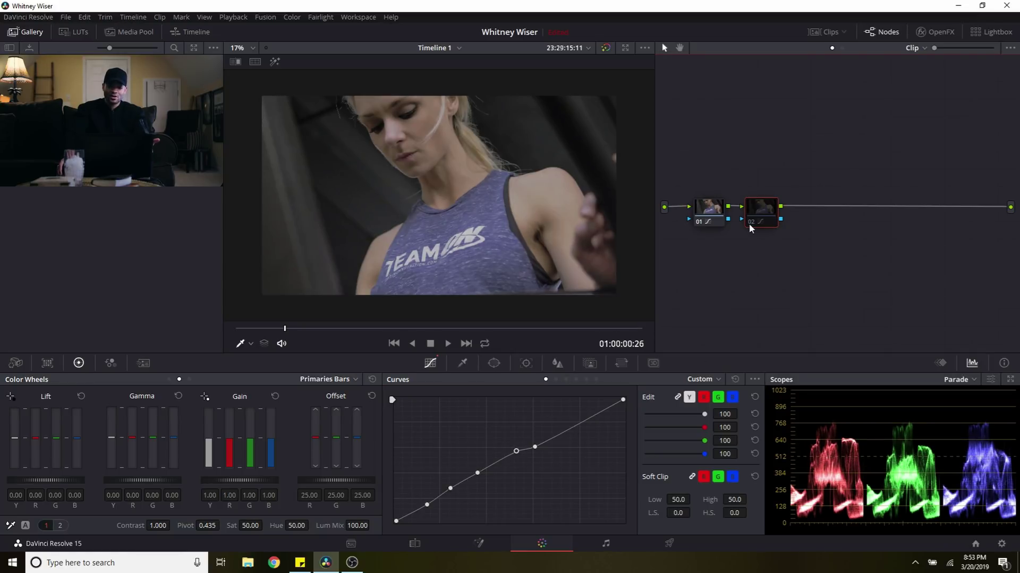
left_click(749, 223)
left_click(748, 223)
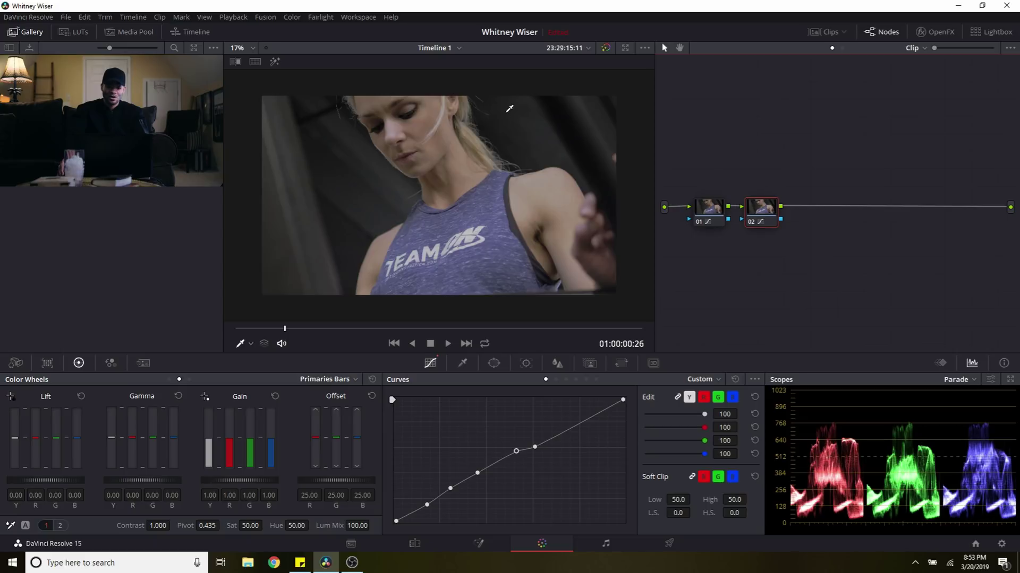
left_click(752, 221)
left_click(753, 223)
left_click(496, 462)
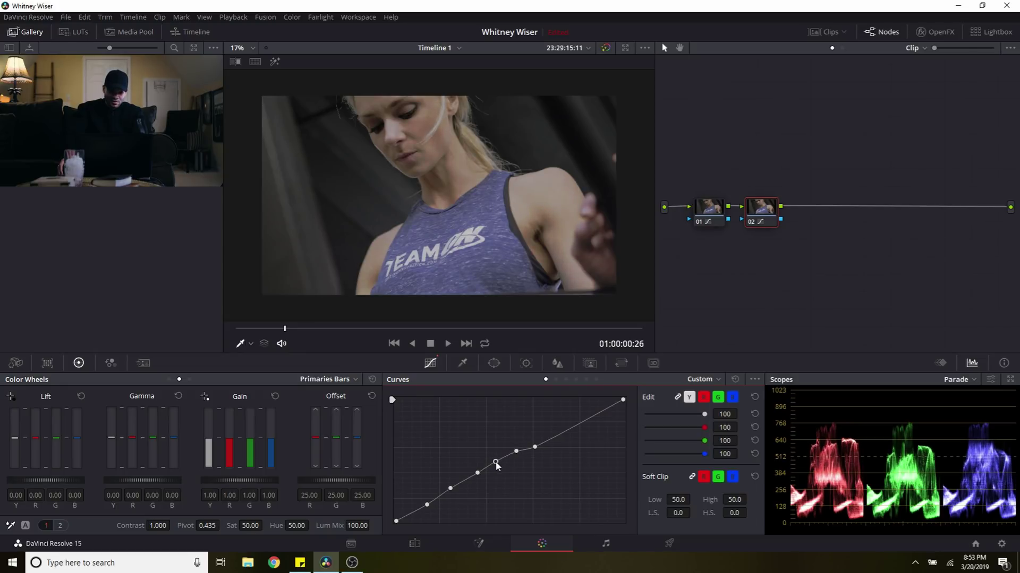
Step: Raise the new midtone point and reshape the upper point to smooth the highlights
left_click_drag(497, 465, 500, 463)
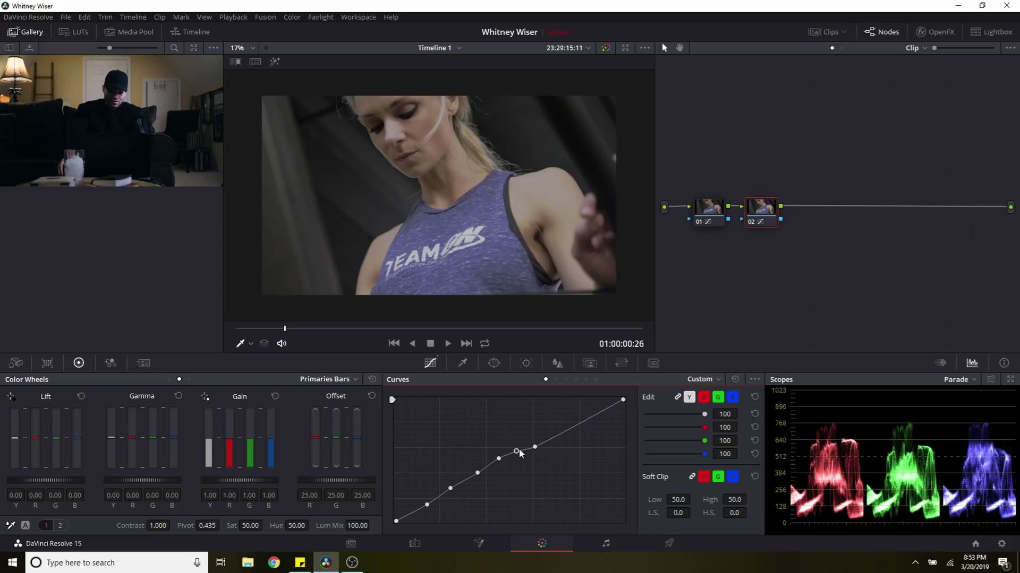
left_click_drag(519, 450, 520, 449)
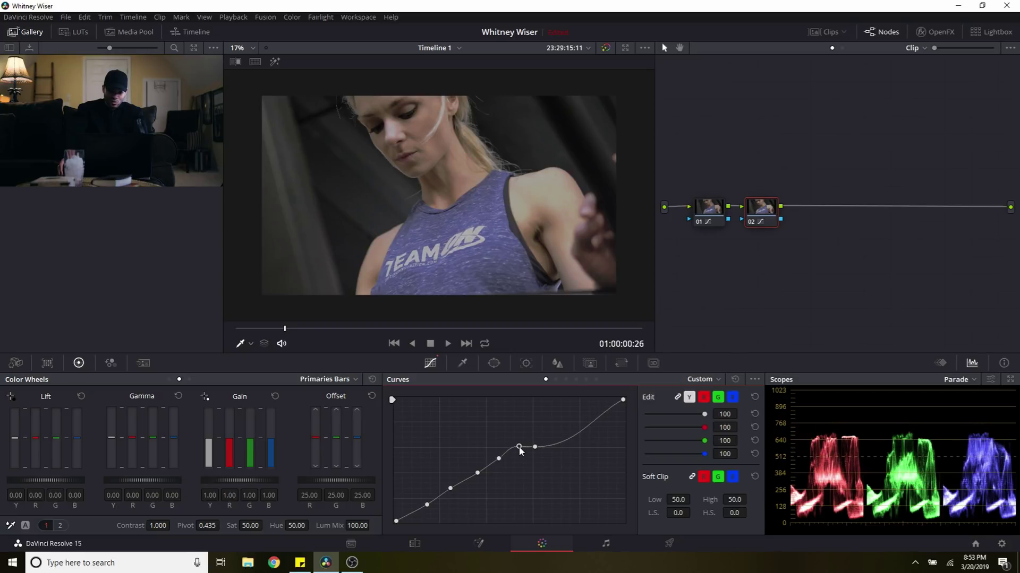
left_click_drag(520, 451, 538, 443)
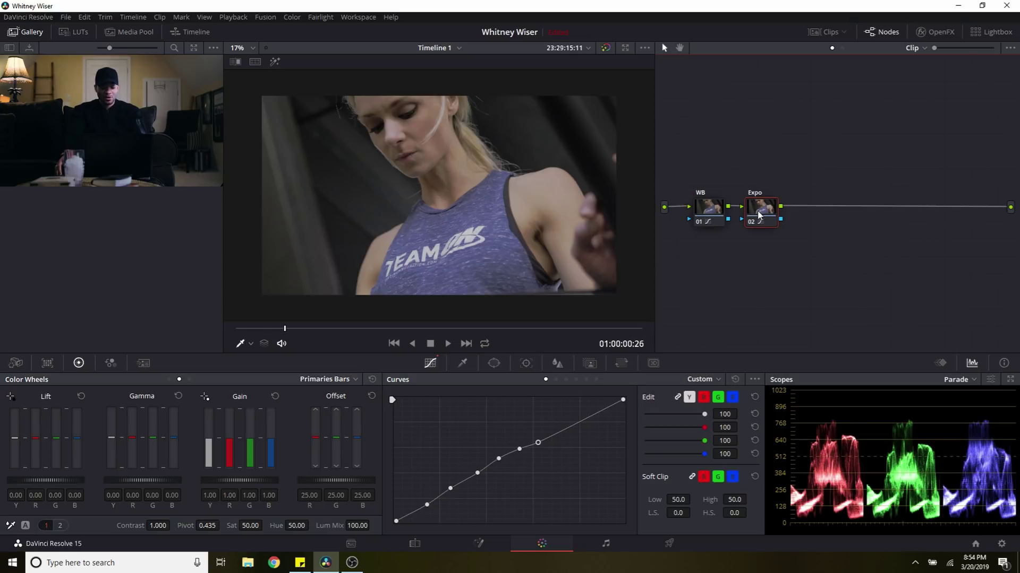
Step: Add serial node 03 after Expo, show the Window palette and scrub to a later frame
key("alt+s")
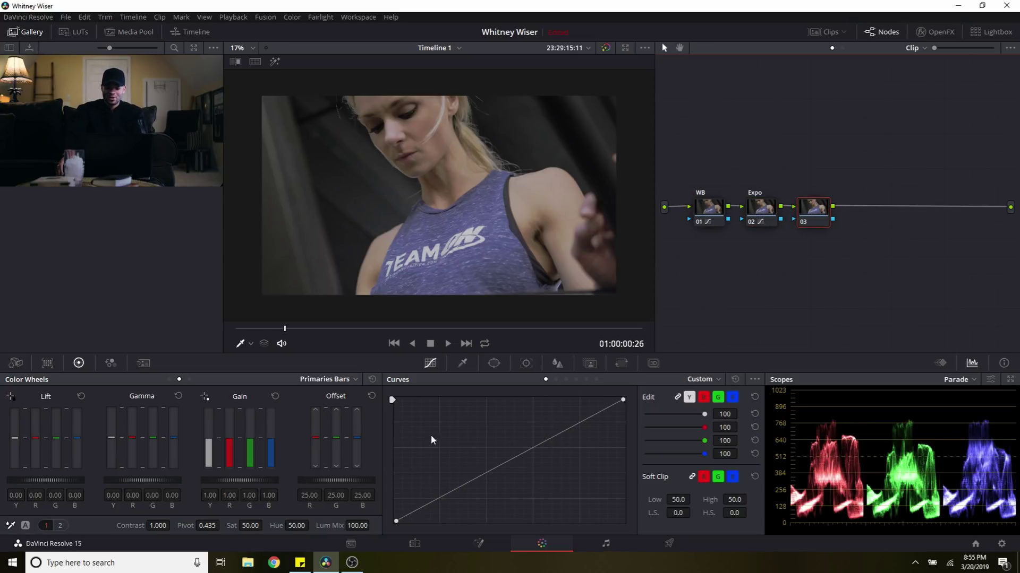
left_click(494, 364)
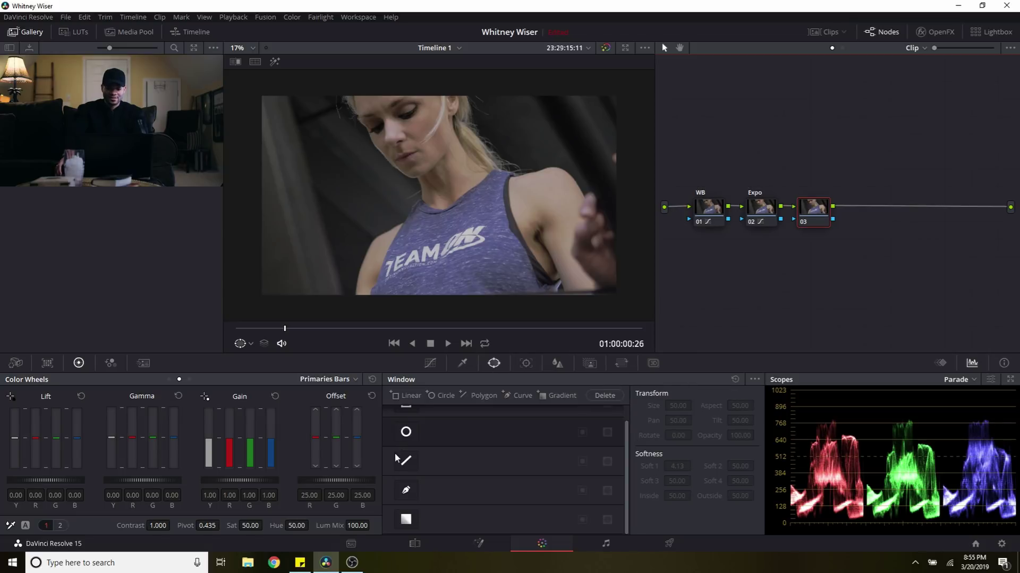
left_click_drag(285, 330, 376, 342)
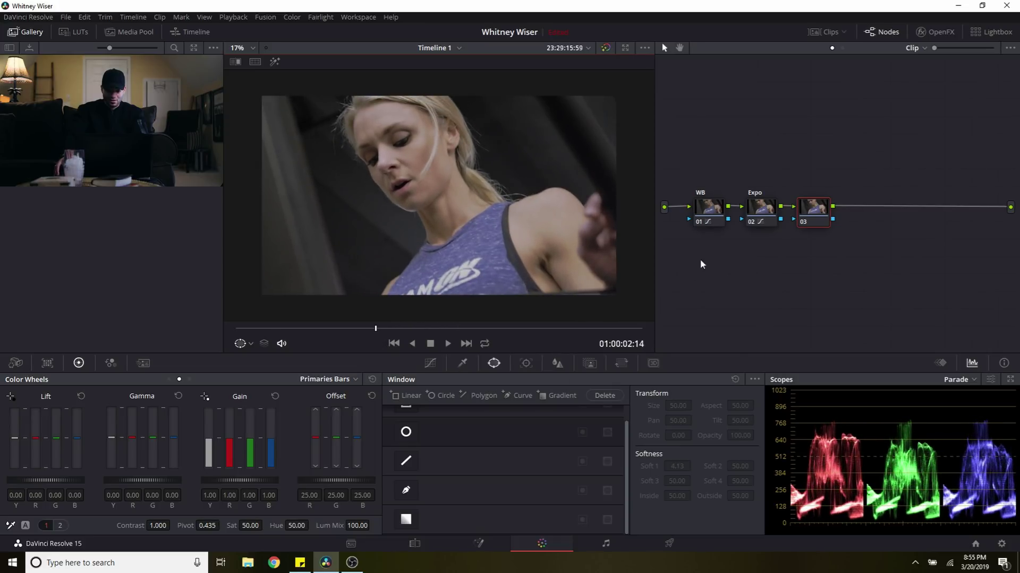
left_click(768, 212)
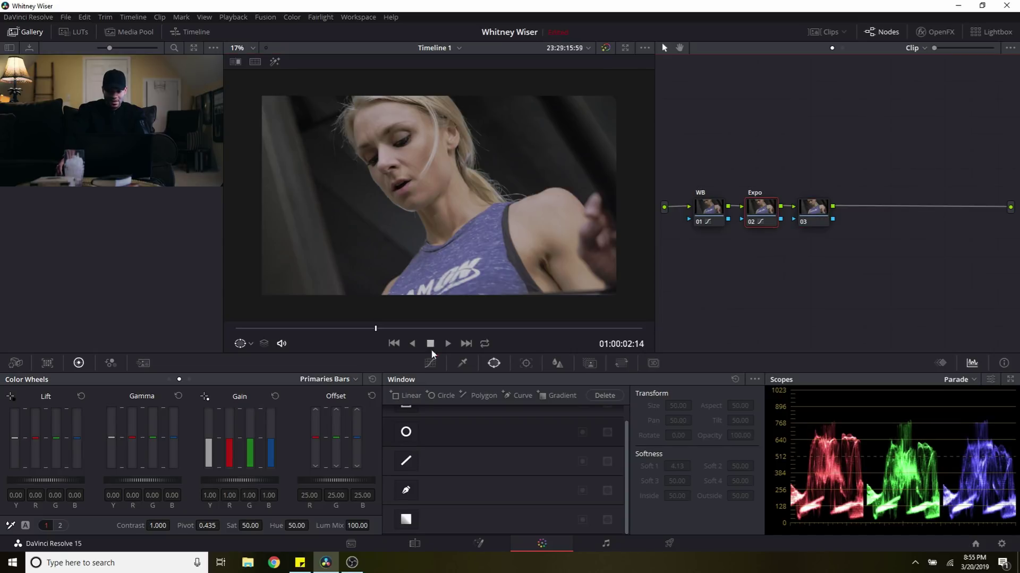
Step: On the Expo node 02, ease the curve's top point down and lower its shadow point slightly
left_click(431, 363)
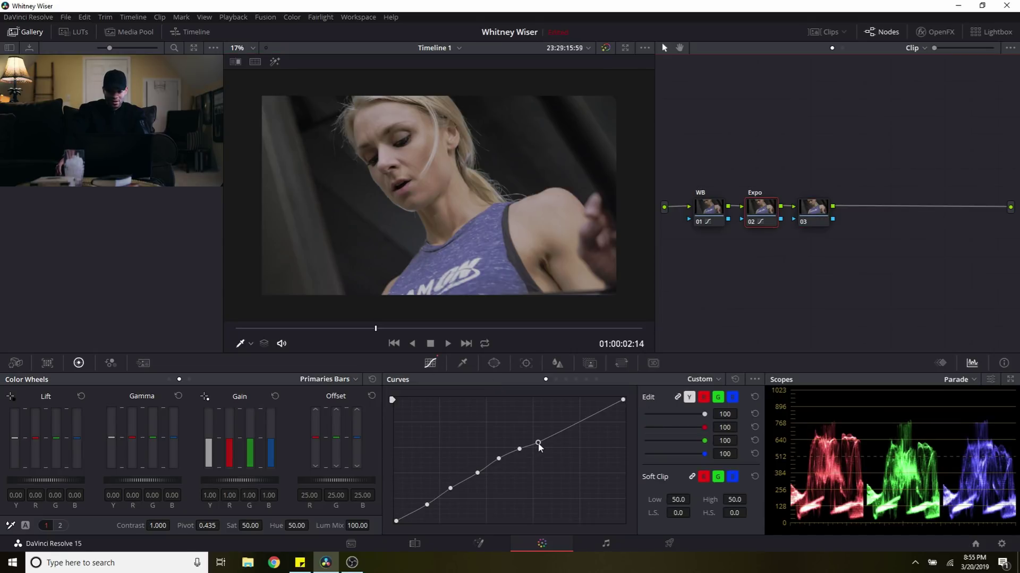
left_click_drag(538, 444, 499, 465)
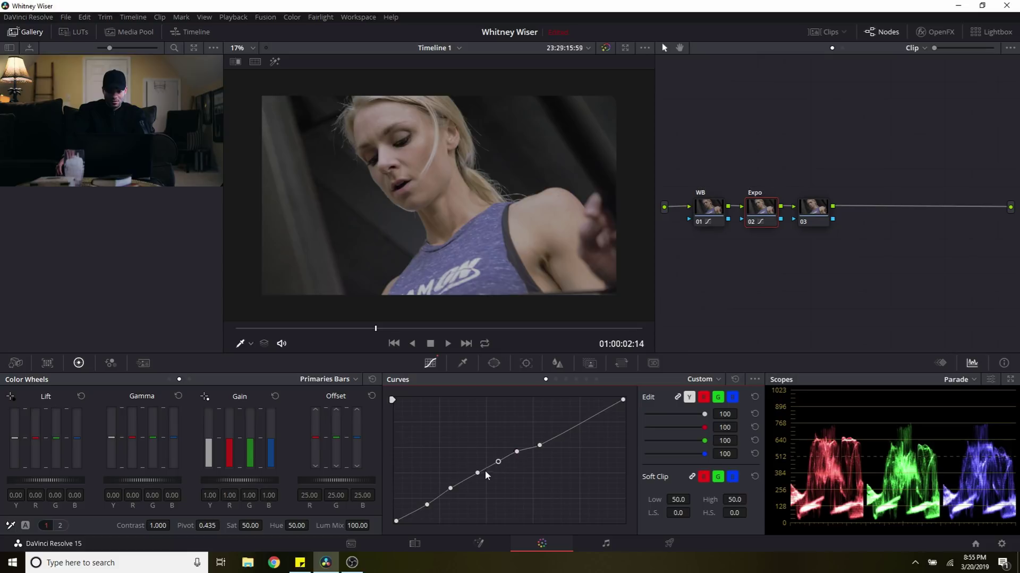
left_click(478, 474)
left_click(428, 507)
left_click_drag(429, 510, 430, 507)
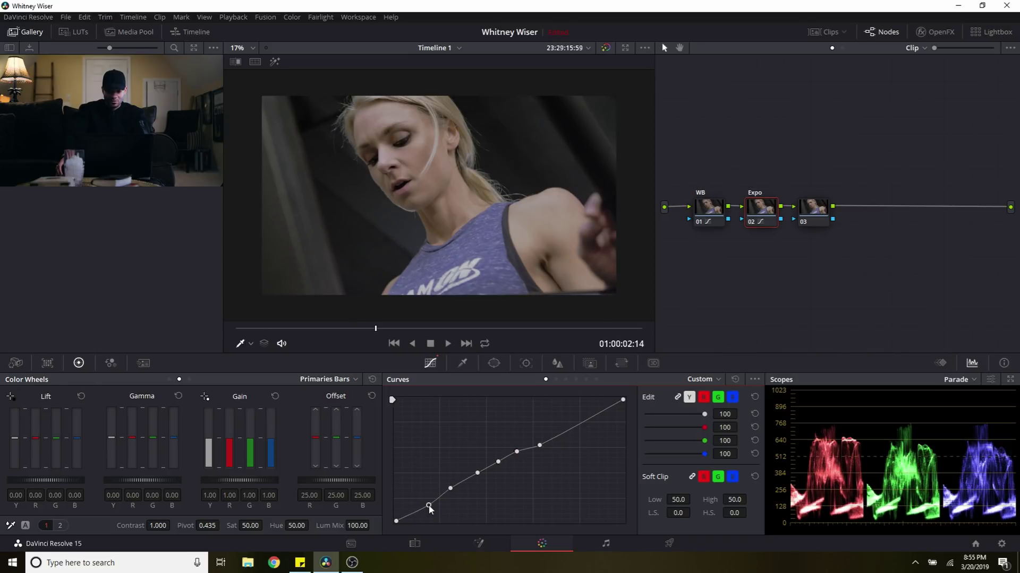
left_click(813, 208)
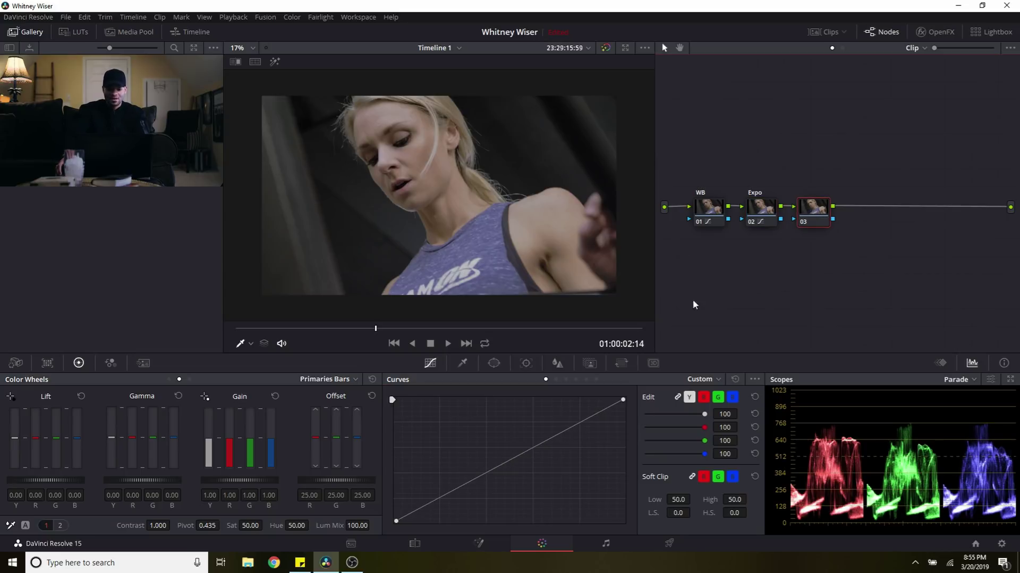
Step: Draw a freehand Curve window that outlines the model's face on node 03
left_click(495, 365)
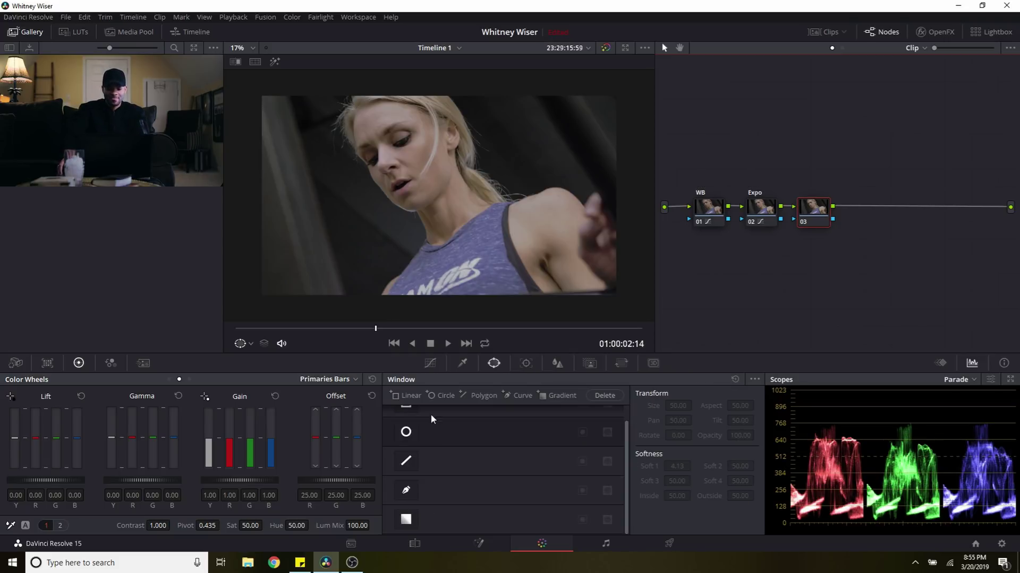
left_click(409, 491)
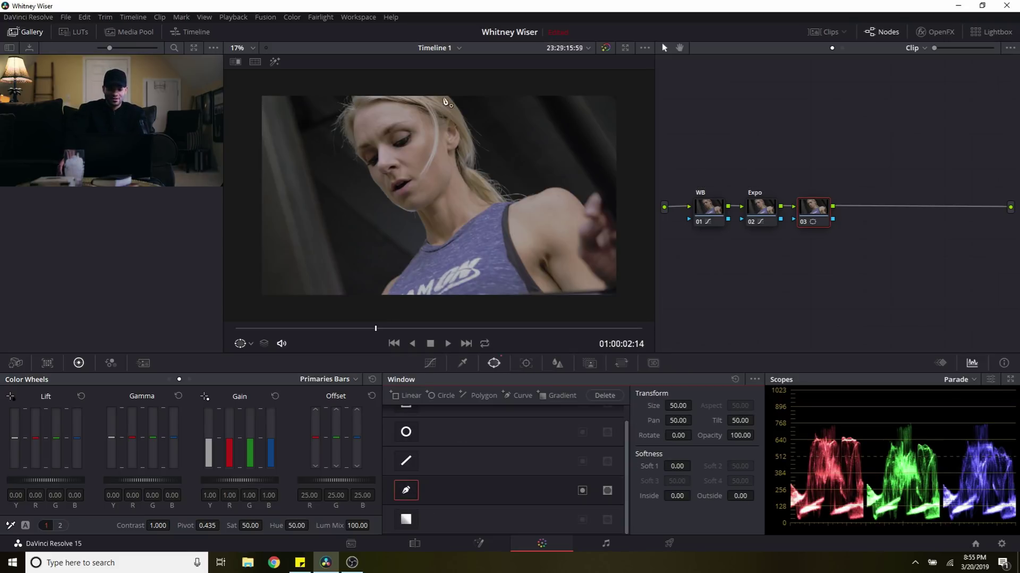
left_click(366, 103)
left_click(403, 99)
left_click(411, 101)
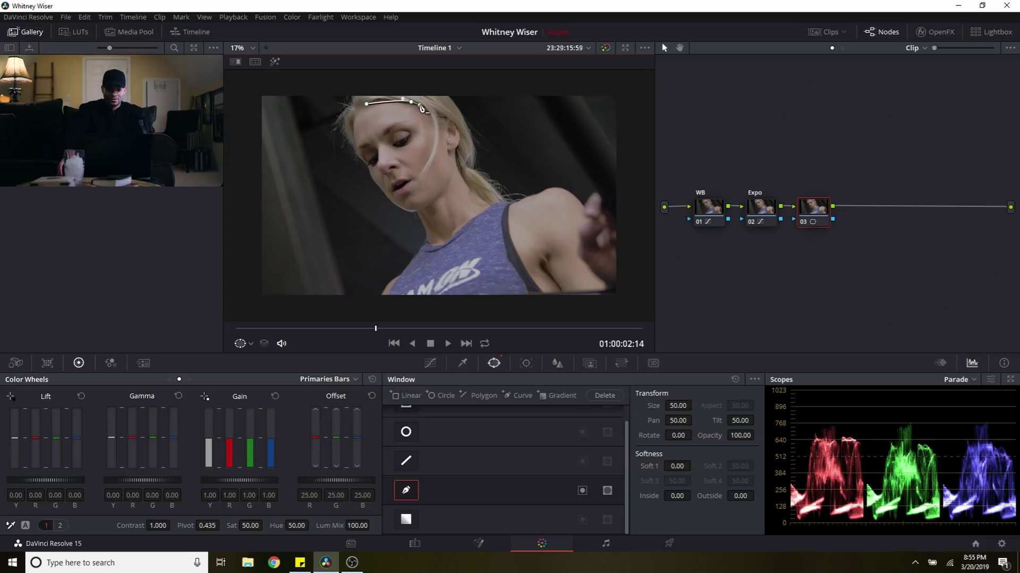
left_click(442, 134)
left_click(453, 169)
left_click(450, 178)
left_click(422, 206)
left_click(399, 206)
left_click(383, 190)
left_click(372, 173)
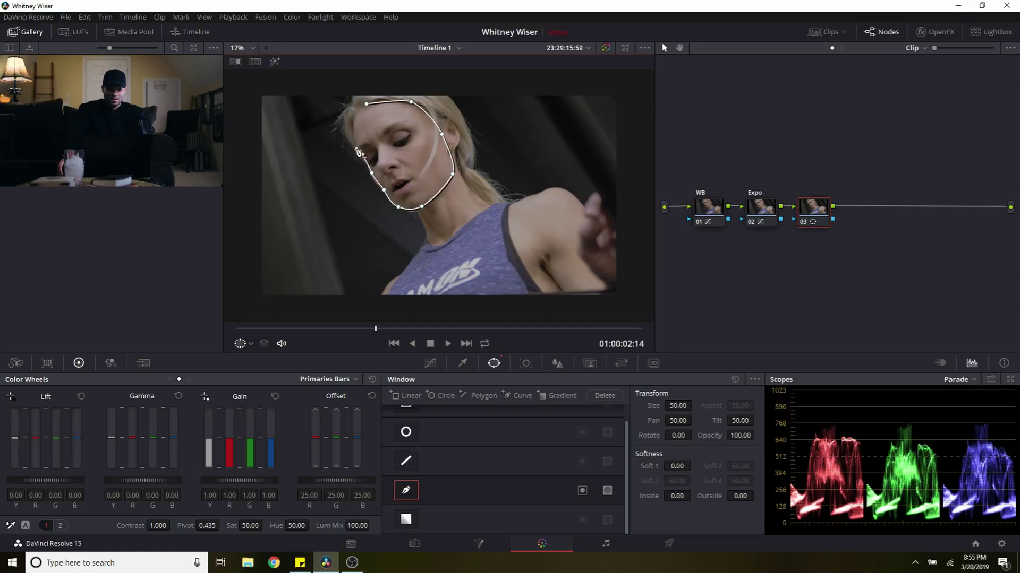
left_click(360, 152)
left_click(353, 128)
left_click(366, 105)
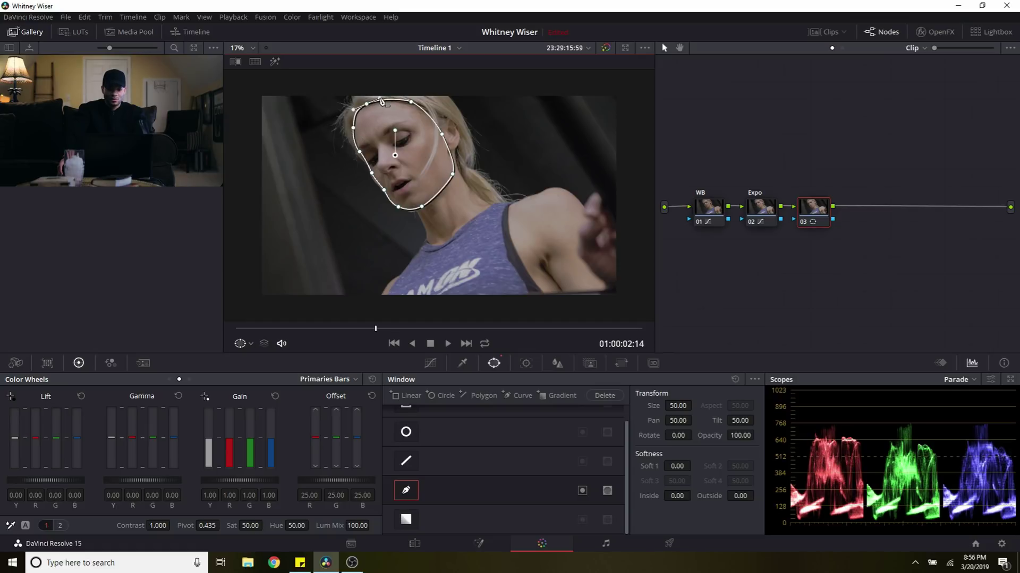
Step: Preview the face matte, feather its edge to 1.94 and reshape the mask's bottom
left_click(276, 62)
left_click_drag(670, 467, 693, 466)
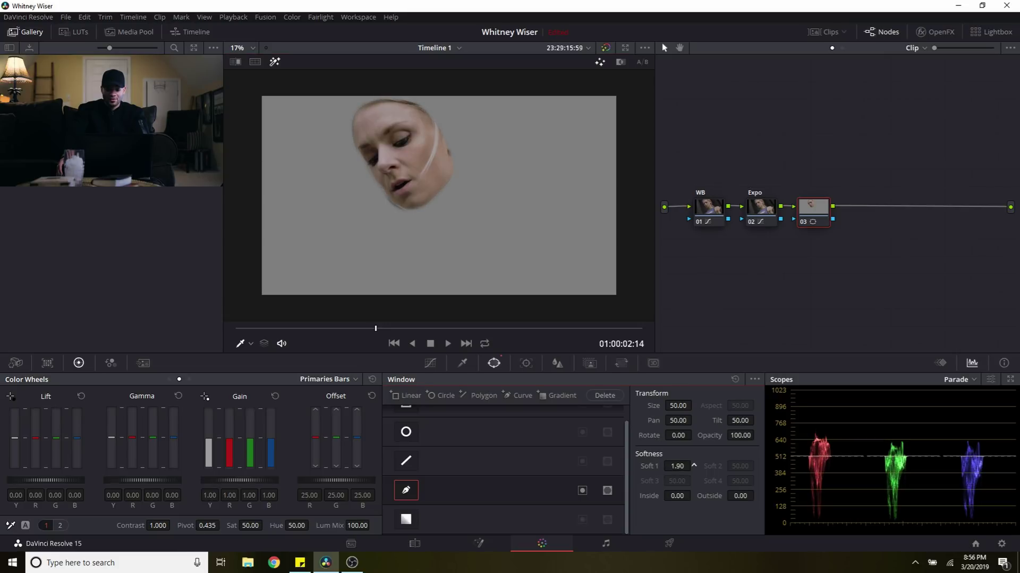
left_click(467, 486)
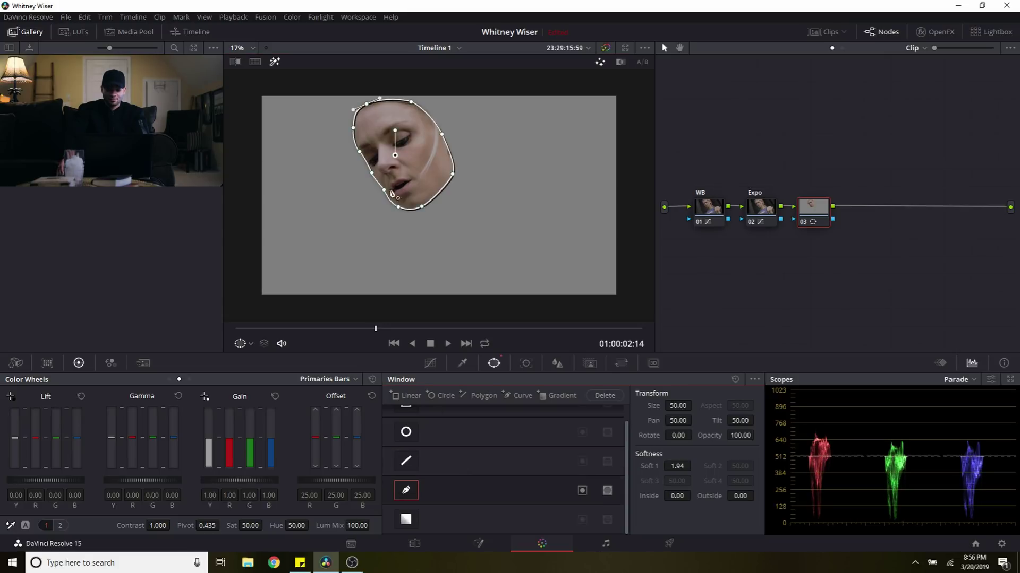
left_click_drag(399, 211, 404, 208)
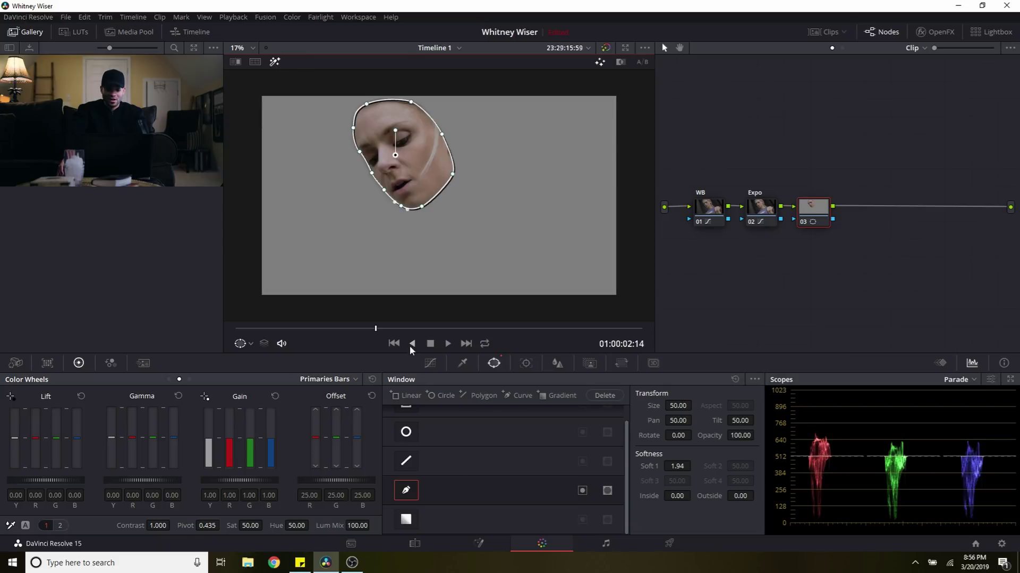
left_click(432, 362)
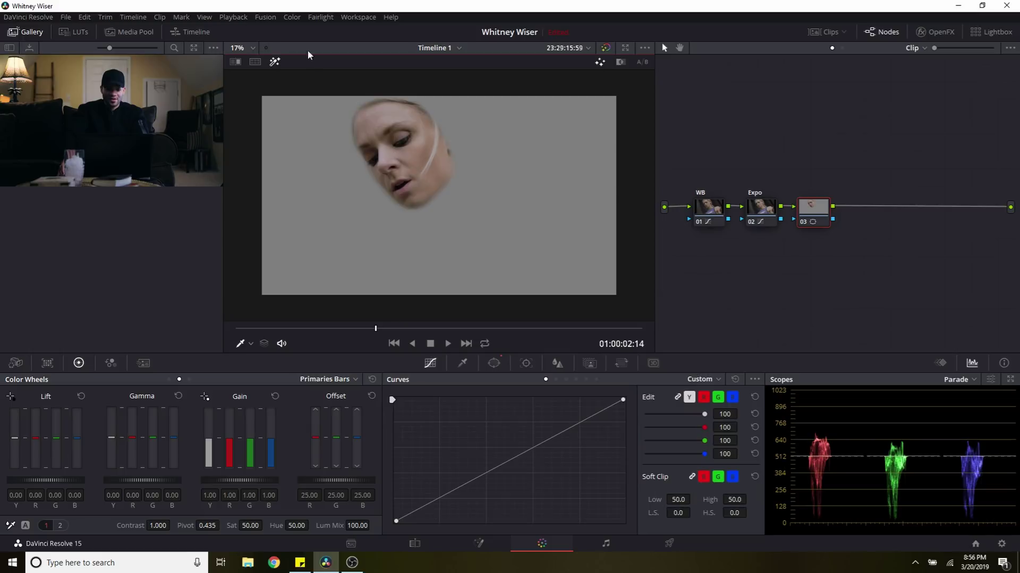
Step: Sample three face skin tones as curve points, then lift the lower-middle point to brighten the face
left_click(274, 62)
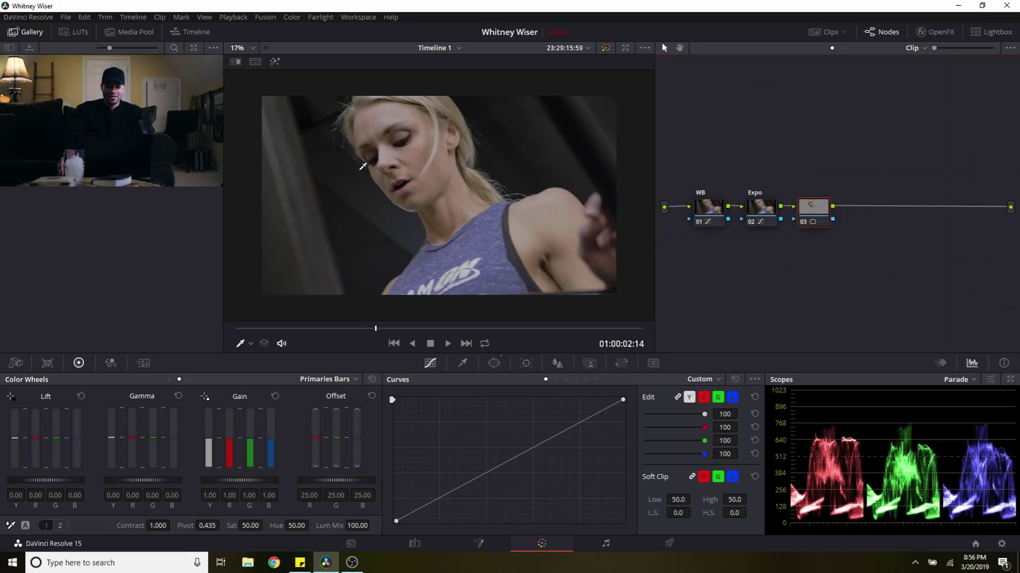
left_click(390, 153)
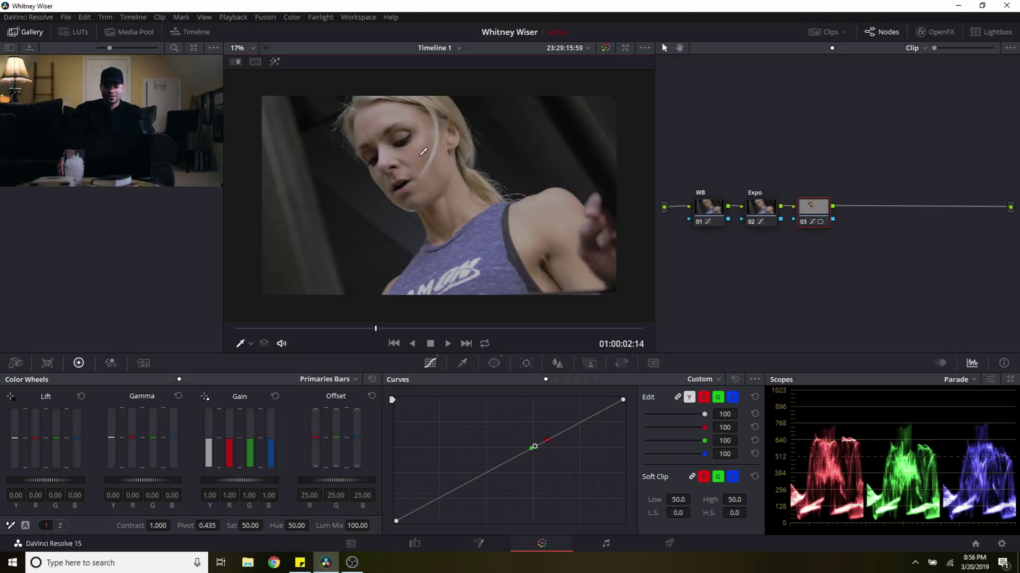
left_click(424, 154)
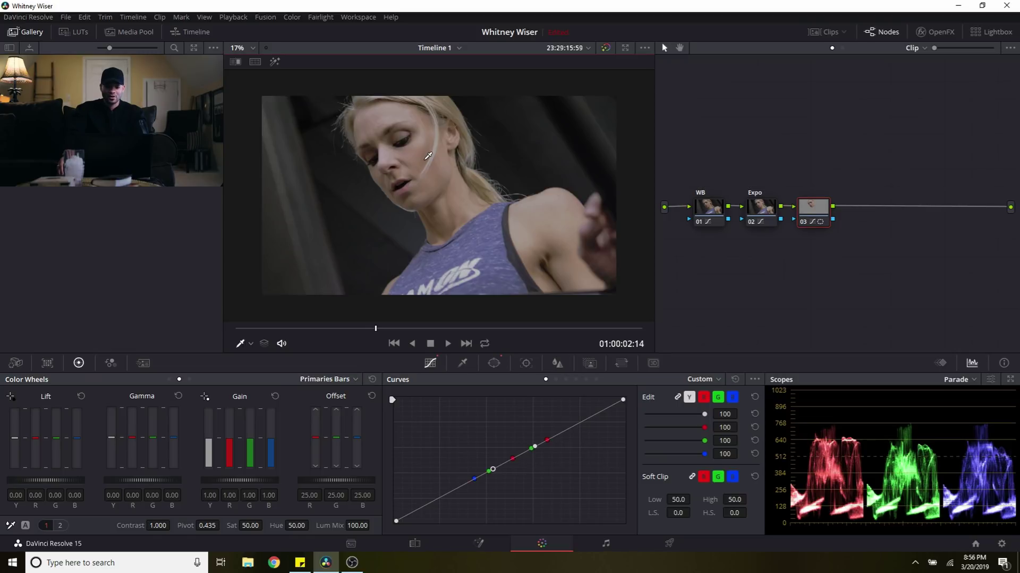
left_click(390, 137)
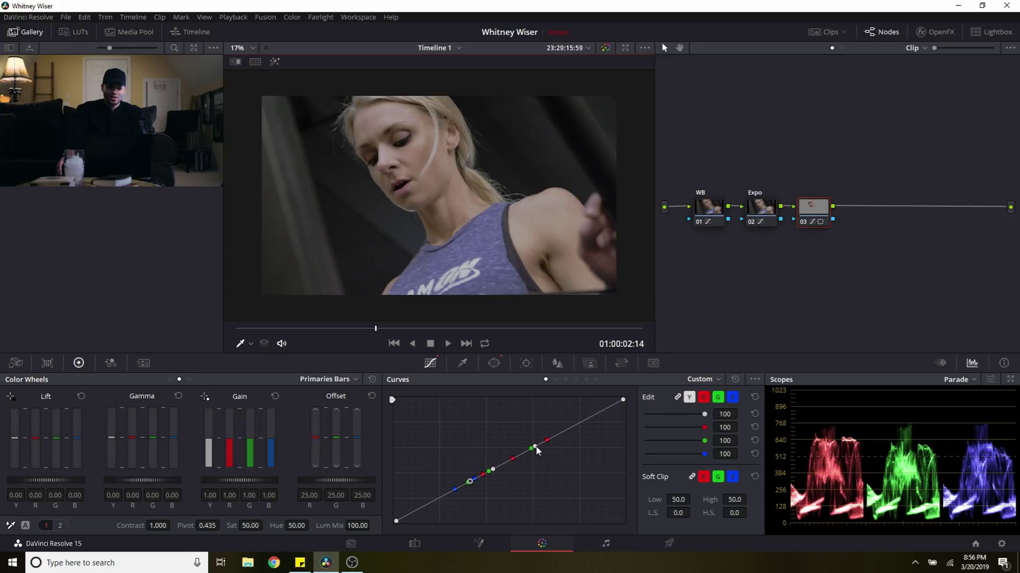
left_click_drag(534, 447, 537, 443)
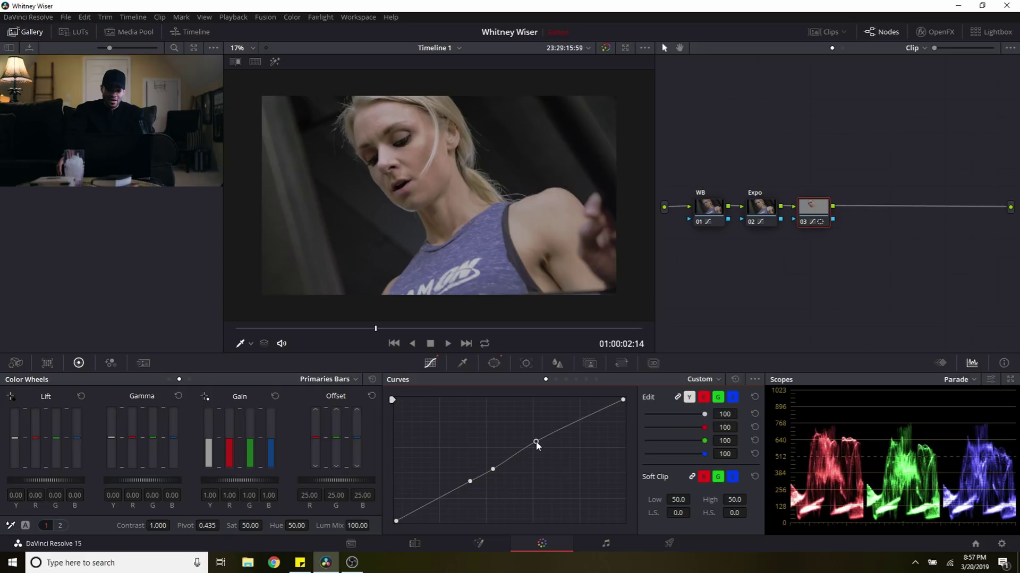
left_click_drag(493, 469, 471, 486)
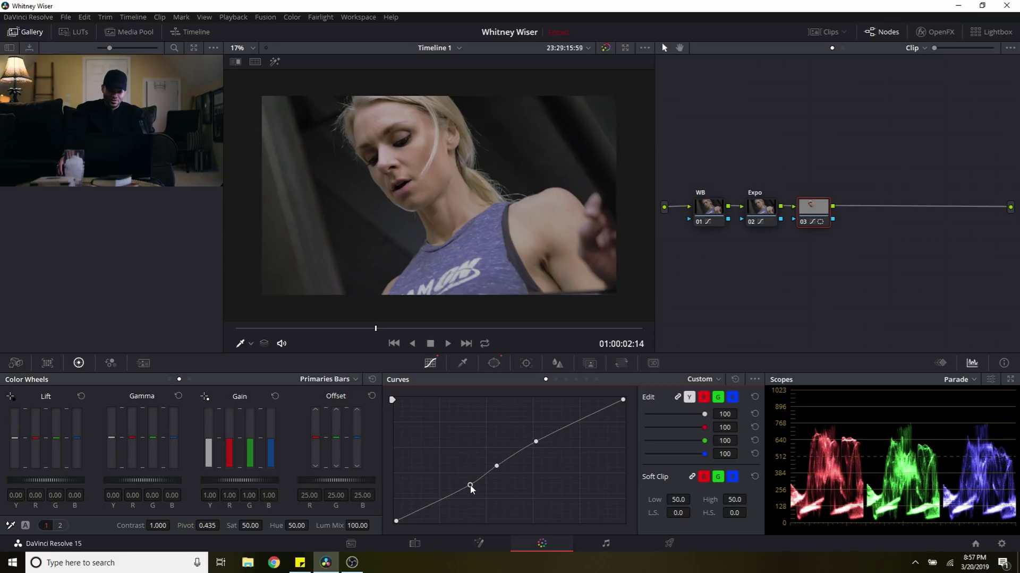
Step: Compare with node 03 bypassed, then refine the upper and bottom curve points
left_click(803, 223)
key("ctrl+d")
key("ctrl+d")
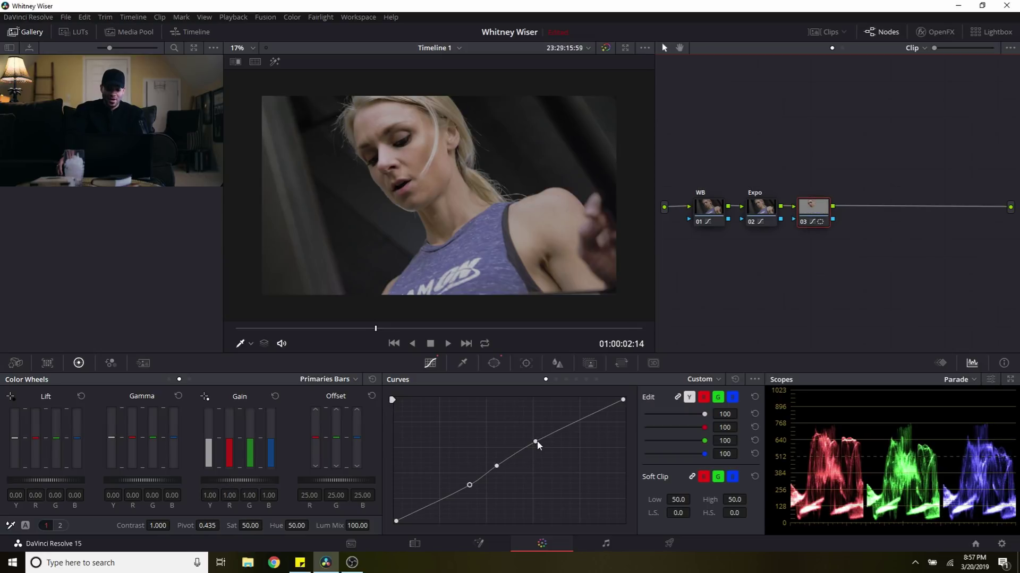
left_click(537, 442)
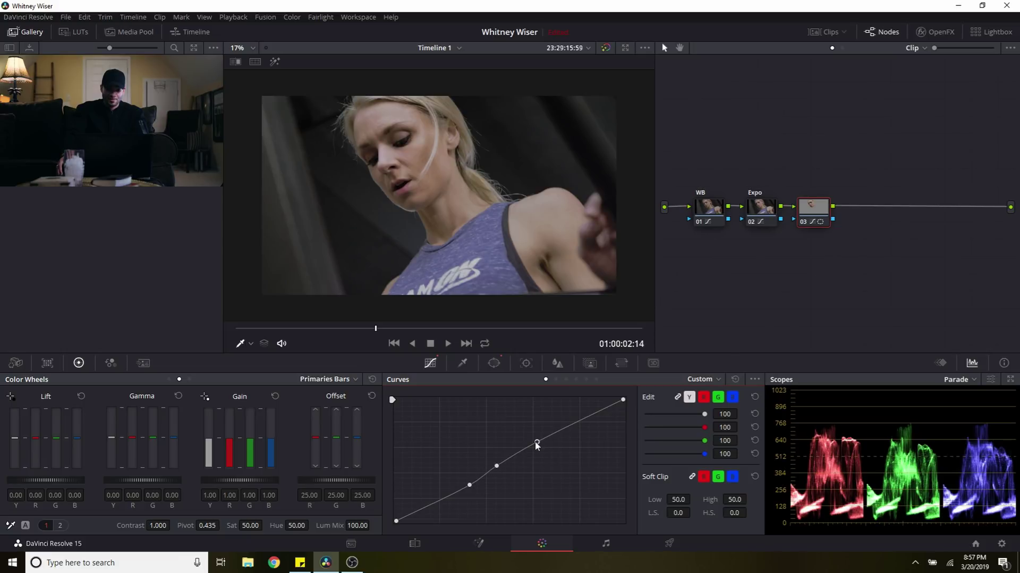
left_click_drag(536, 445, 466, 484)
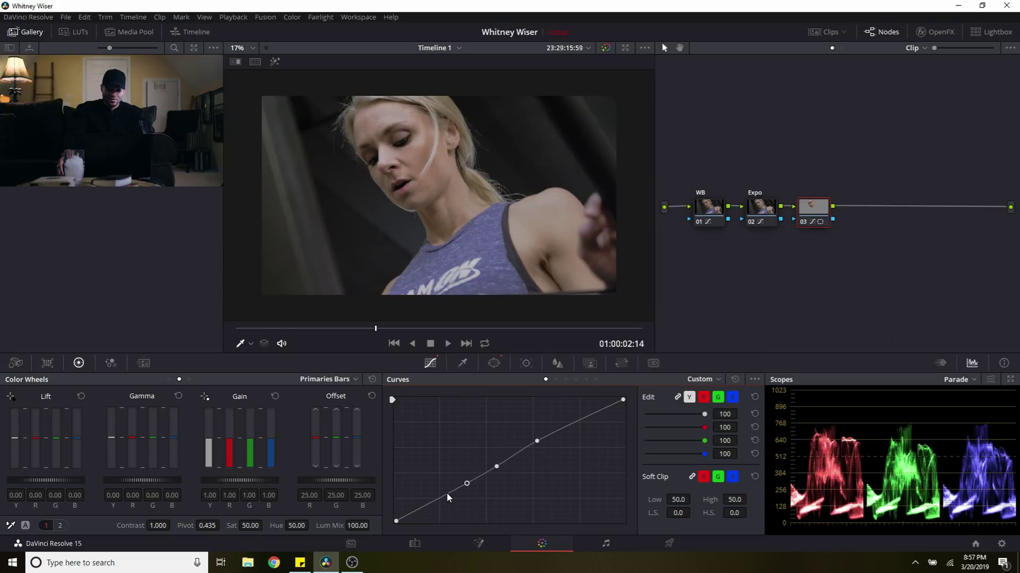
left_click_drag(450, 499, 452, 501)
left_click(806, 226)
Step: Toggle node 03 on and off to compare the face relight
left_click(806, 225)
left_click(806, 225)
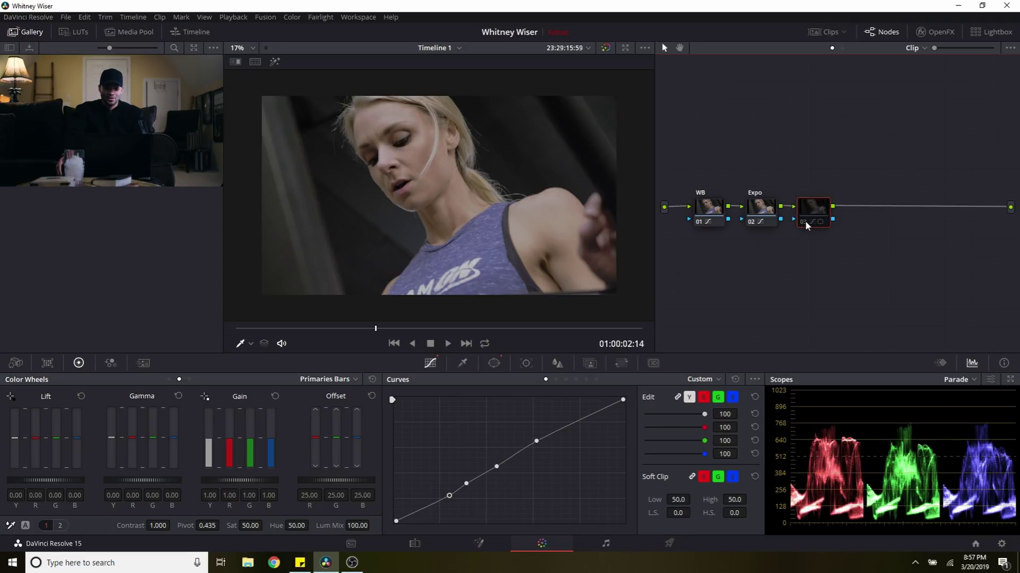
left_click(806, 225)
left_click(806, 225)
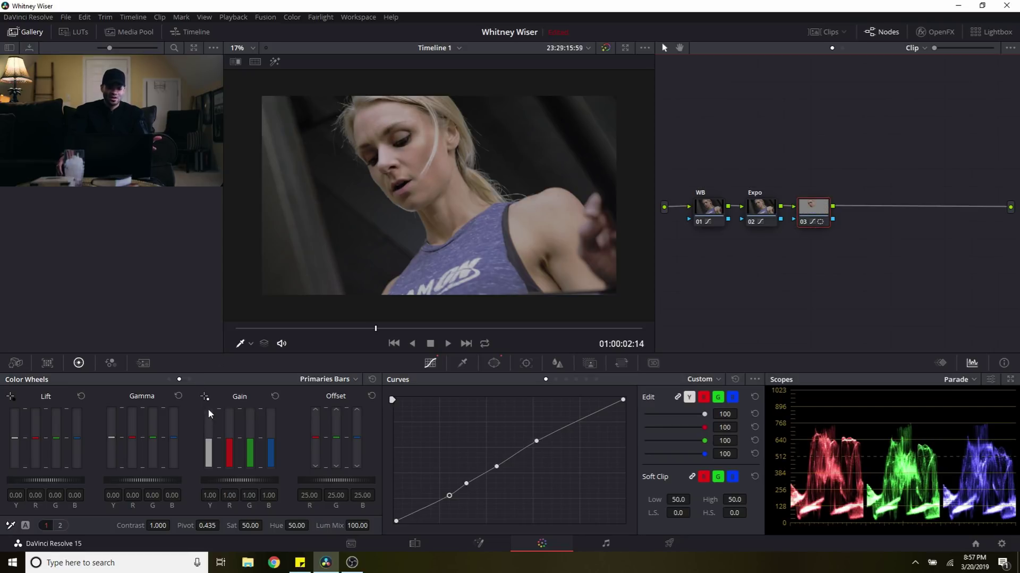
Step: Switch the primary controls from Primaries Bars to Wheels, then to Log, and add serial node 04
left_click(329, 378)
left_click(332, 396)
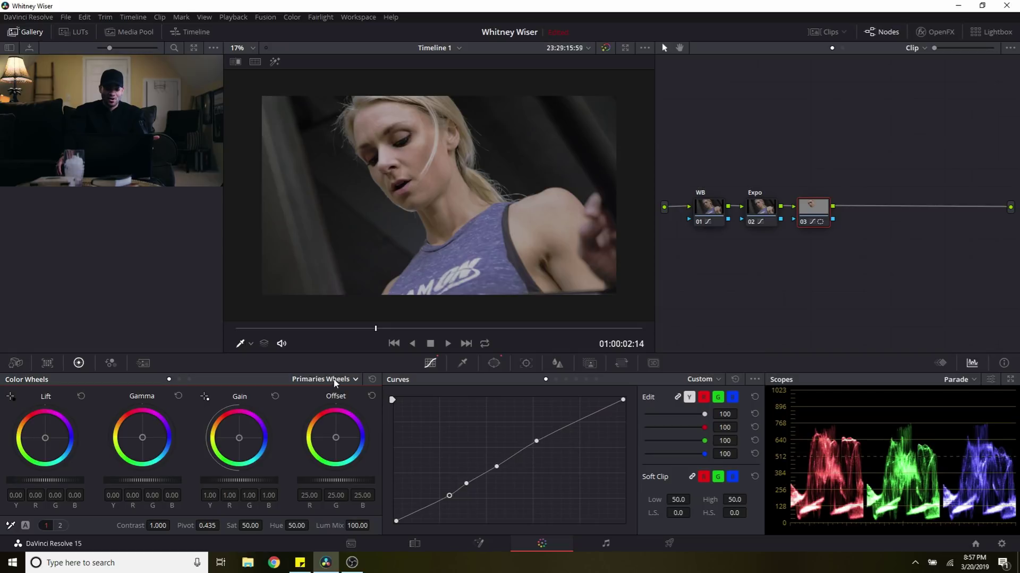
left_click(334, 380)
left_click(336, 417)
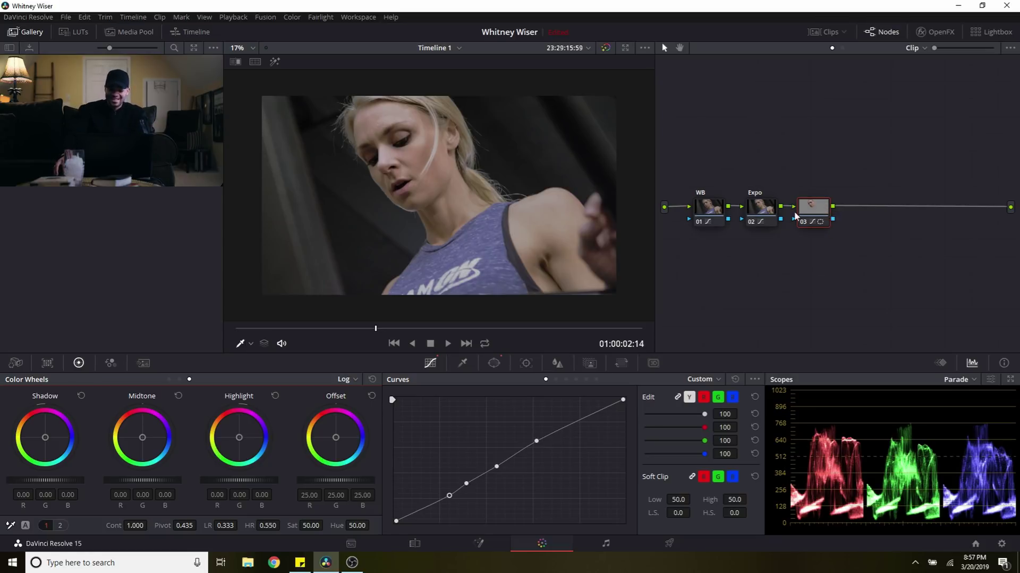
key("alt+s")
Step: On node 04, add four curve points sampled from the face, cheek and eye-shadow skin tones
left_click_drag(865, 207, 868, 207)
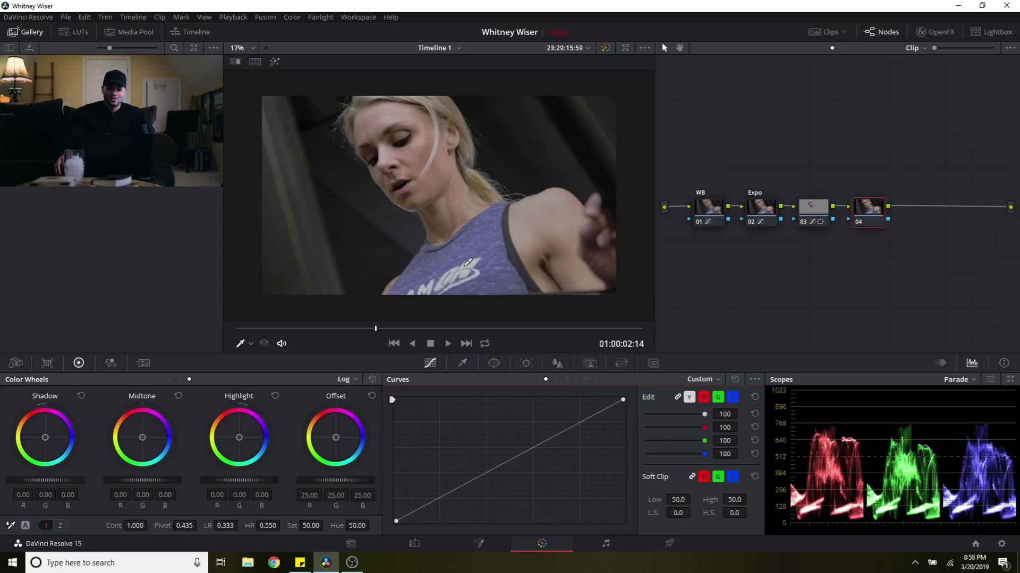
left_click(468, 262)
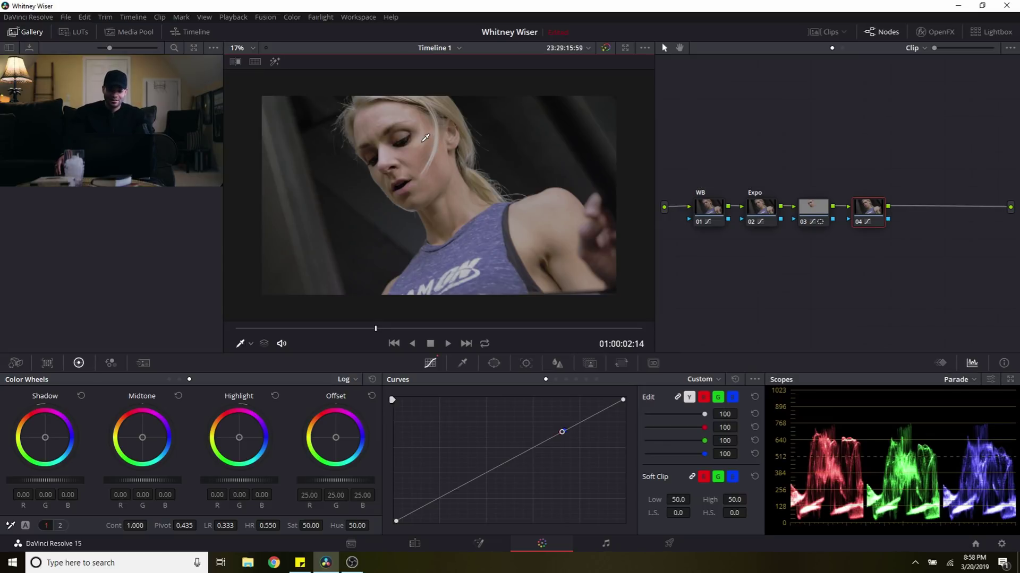
left_click(425, 138)
left_click(427, 156)
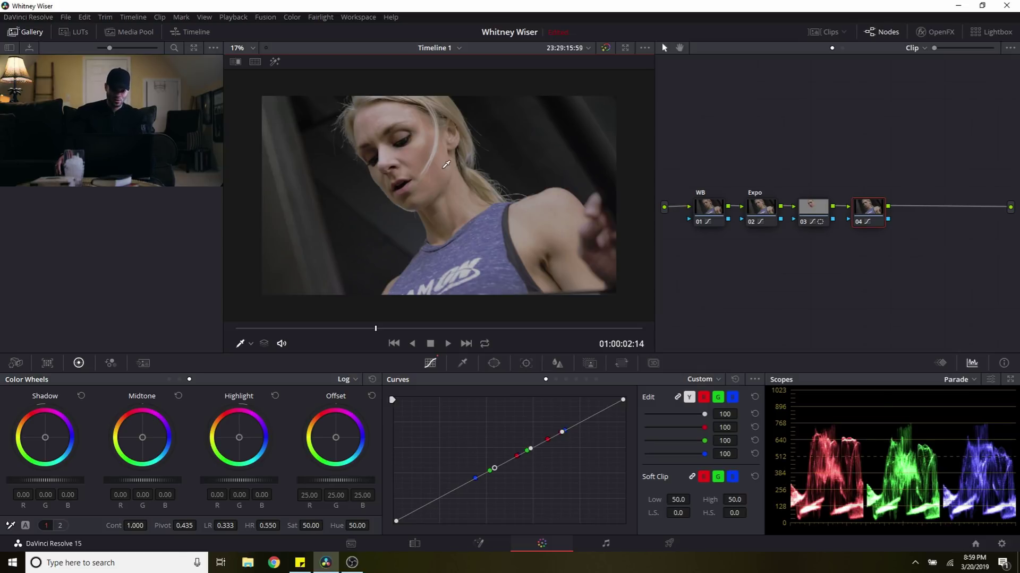
left_click(364, 148)
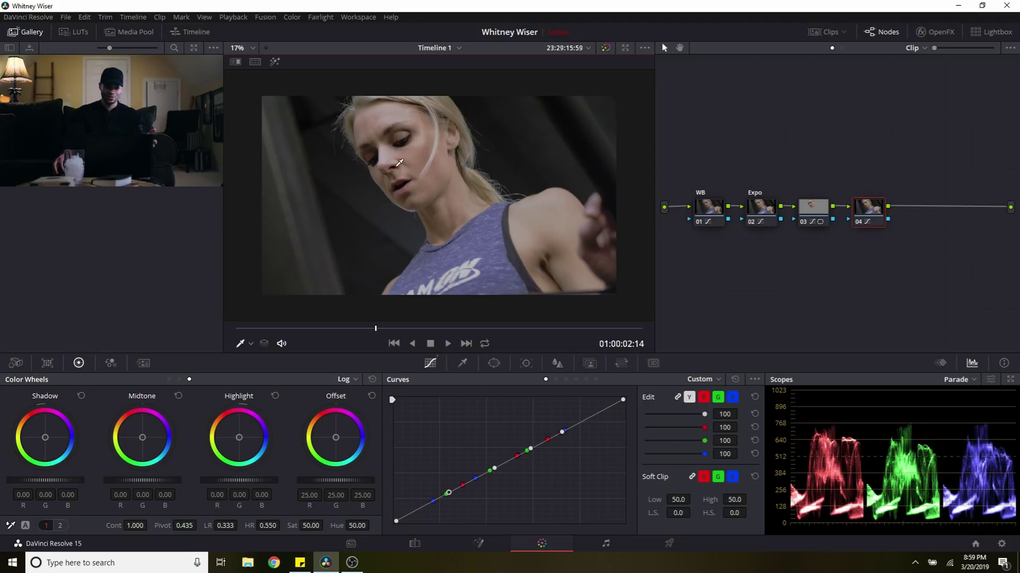
left_click(678, 398)
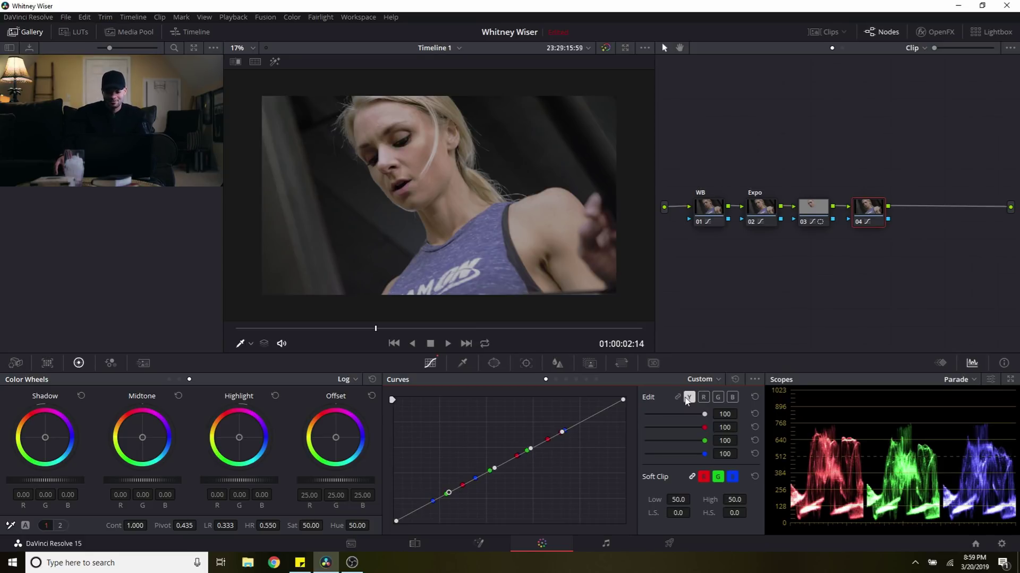
Step: Select the blue channel curve for separate editing
left_click(732, 398)
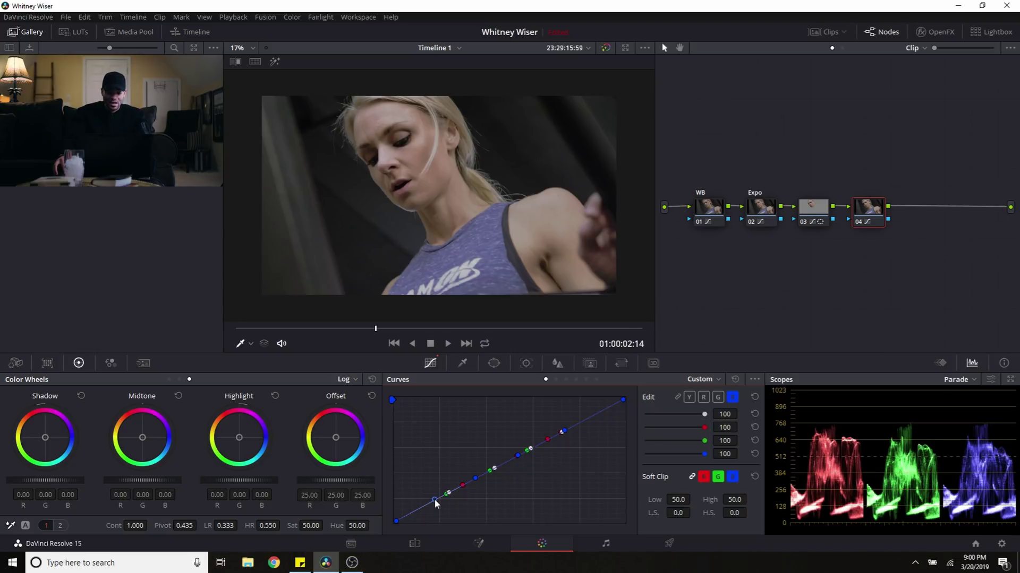
Step: Raise a low blue curve point and nudge two red midtone points slightly upward
left_click_drag(434, 499, 435, 495)
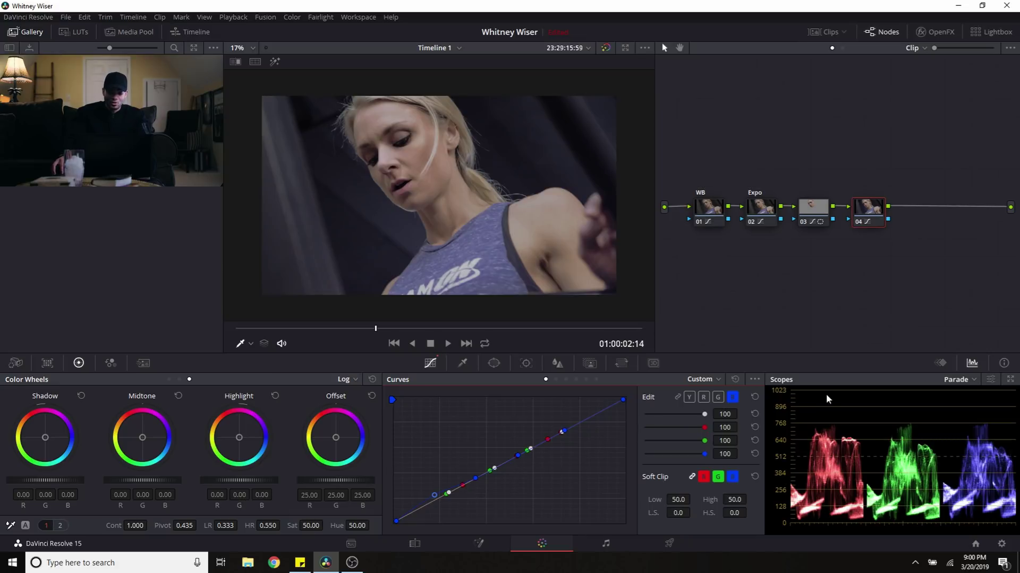
left_click(704, 398)
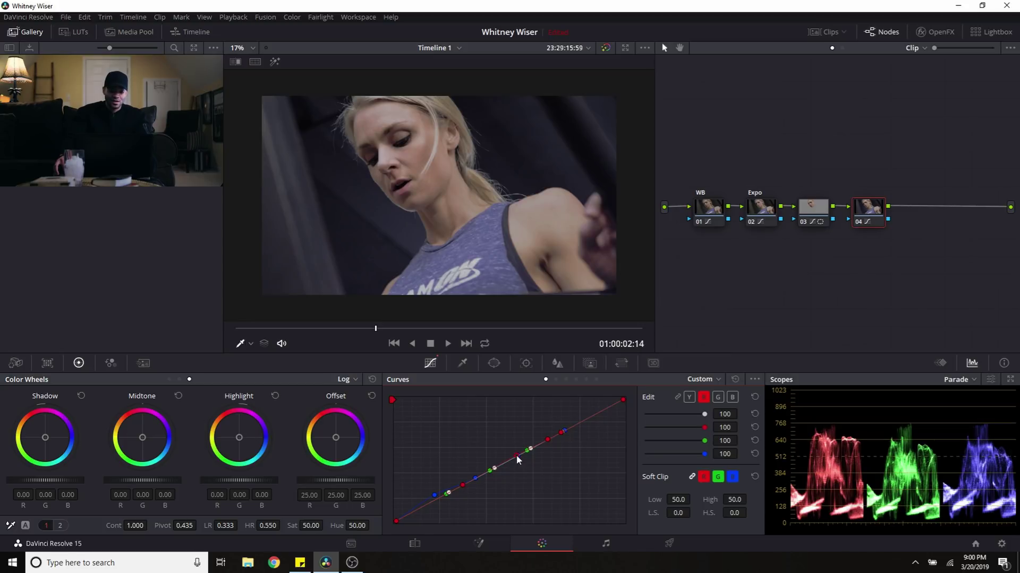
left_click_drag(517, 460, 519, 456)
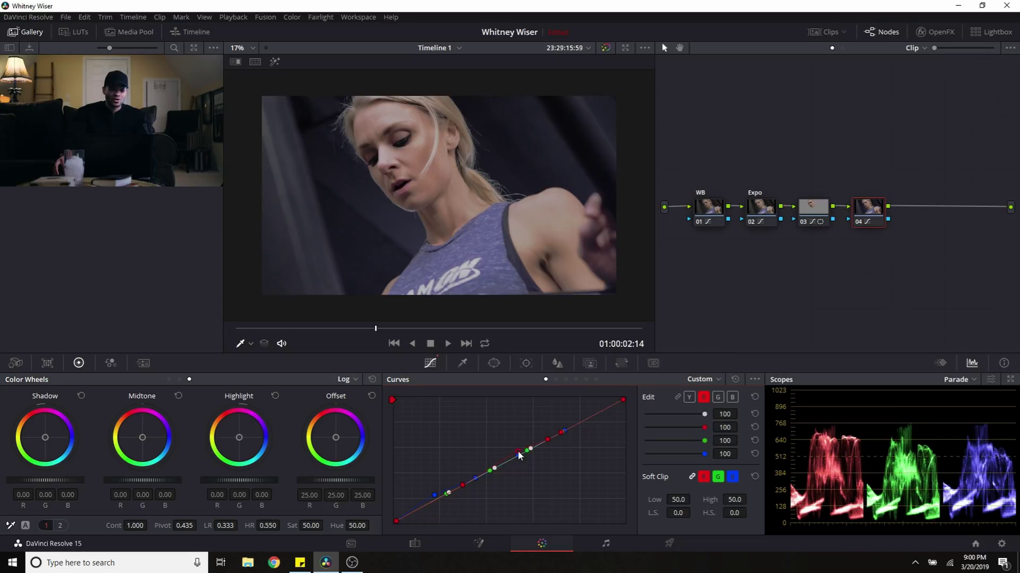
left_click_drag(519, 453, 521, 452)
Step: Raise the lower-middle green curve point slightly, then shift the red curve's lower point right
left_click(719, 396)
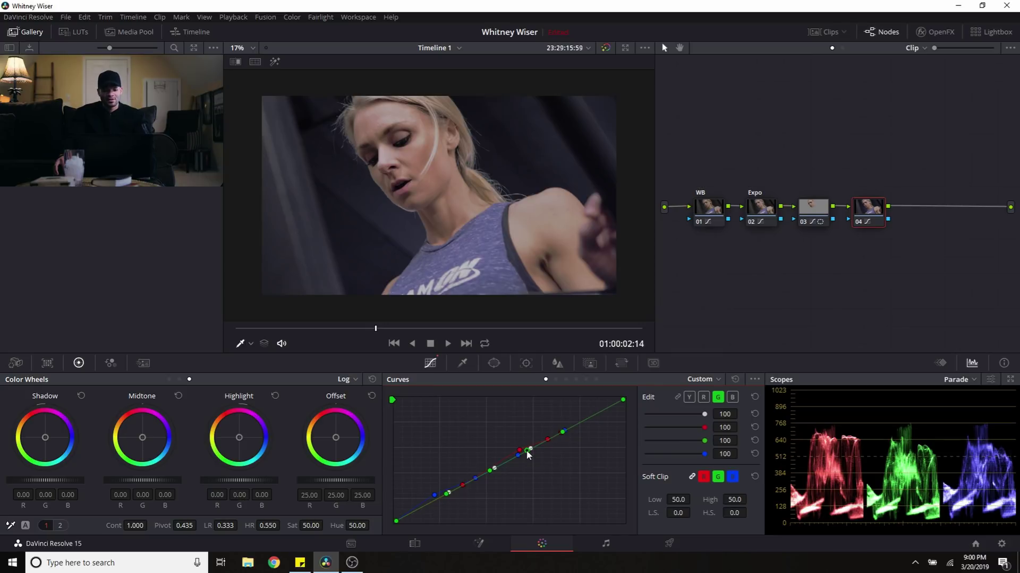
left_click_drag(527, 451, 528, 452)
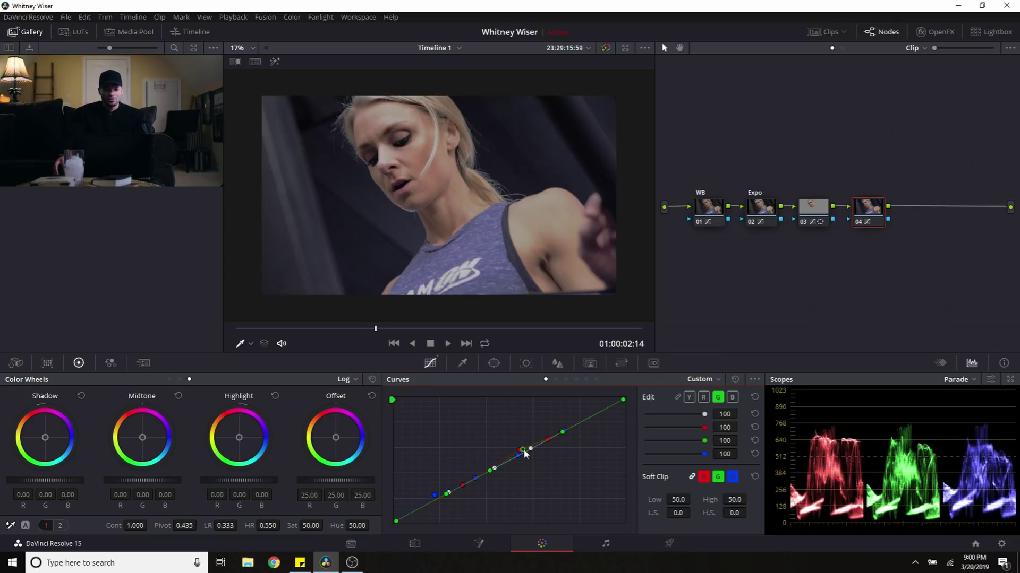
key("ctrl+z")
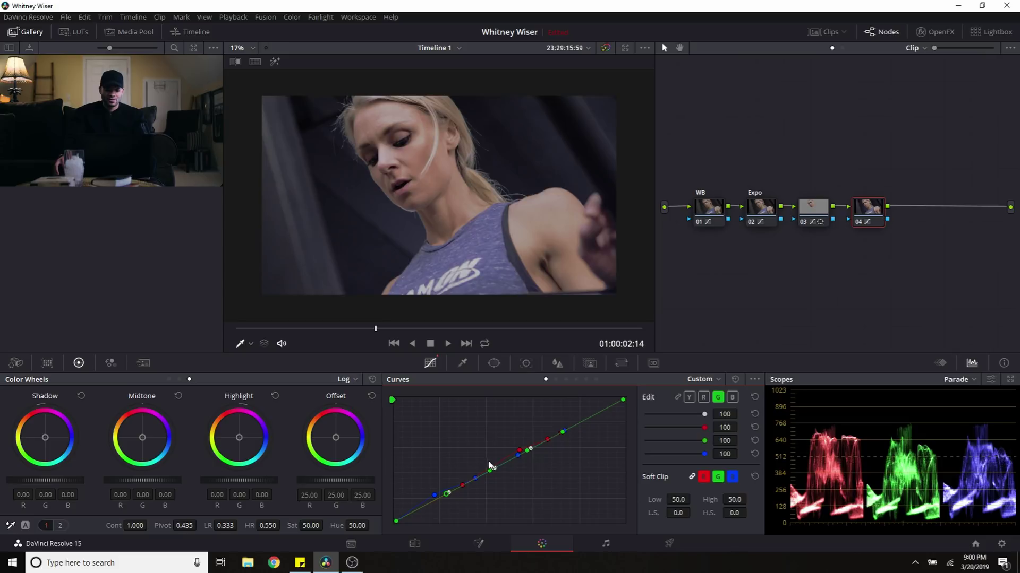
left_click(492, 471)
left_click_drag(491, 476, 494, 474)
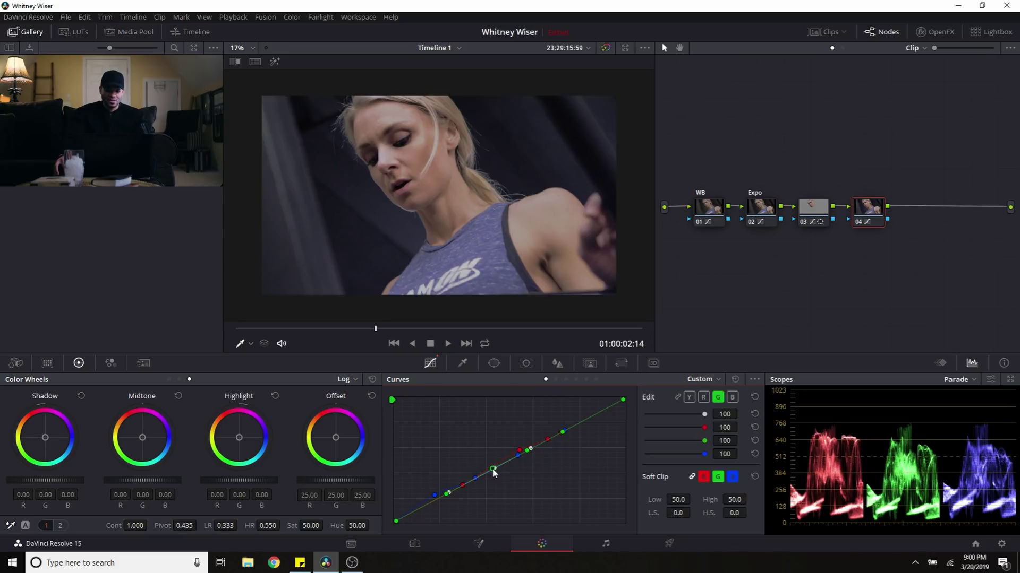
left_click_drag(494, 472, 493, 473)
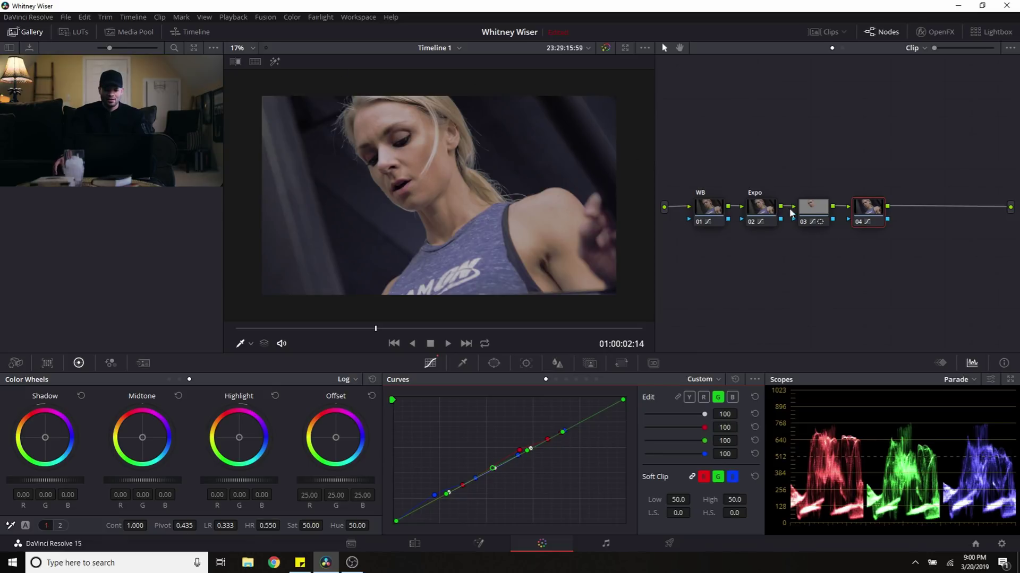
left_click(547, 258)
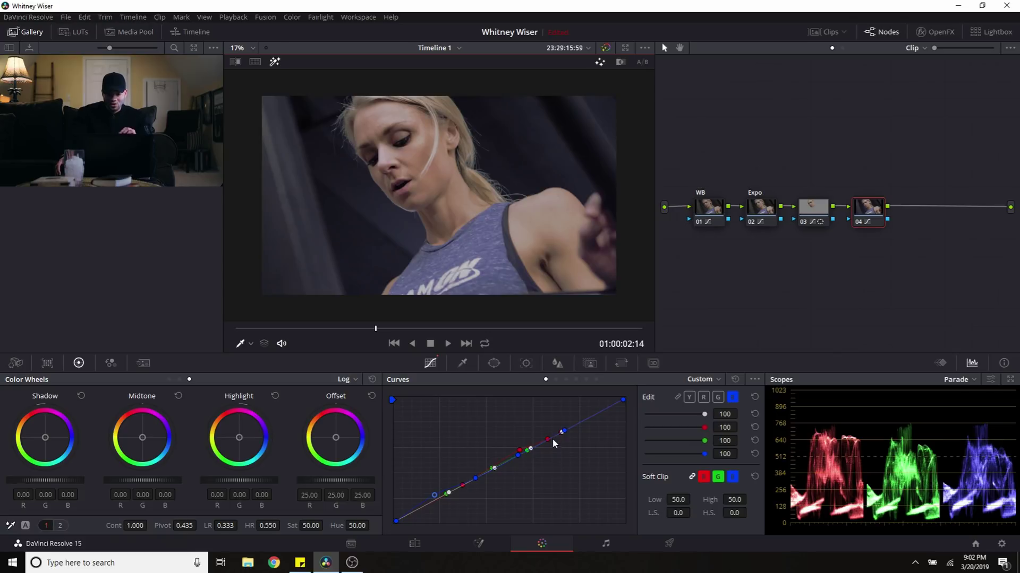
left_click(704, 398)
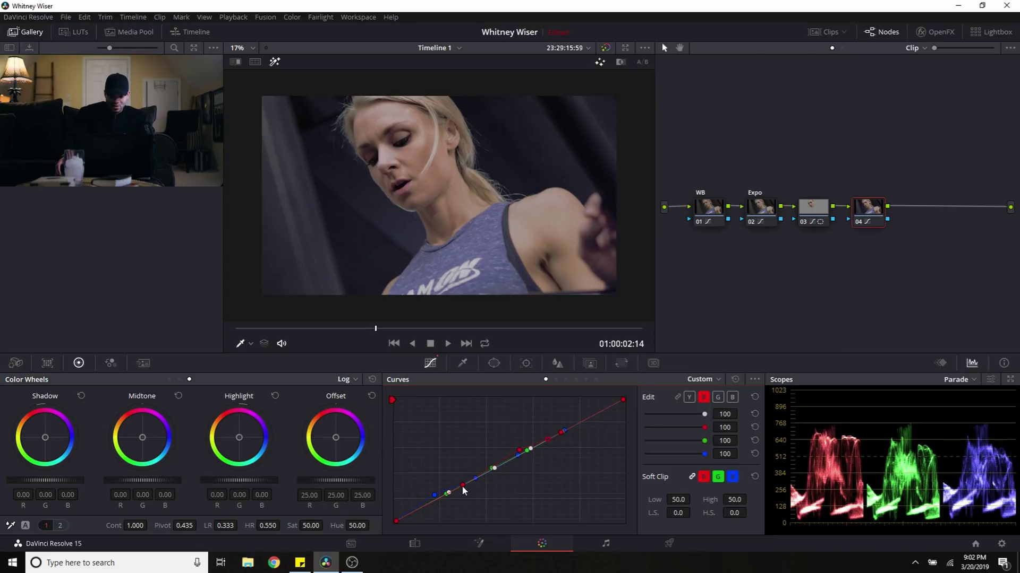
left_click_drag(462, 486, 466, 486)
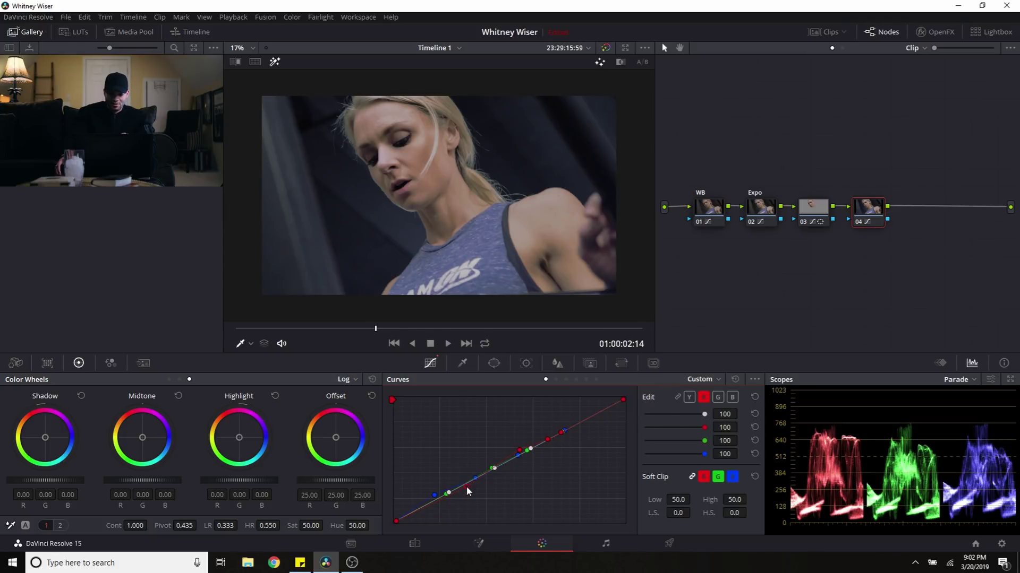
Step: Add extra points on the red and blue curves of node 04, checking the green curve's lower point
left_click(731, 397)
right_click(565, 318)
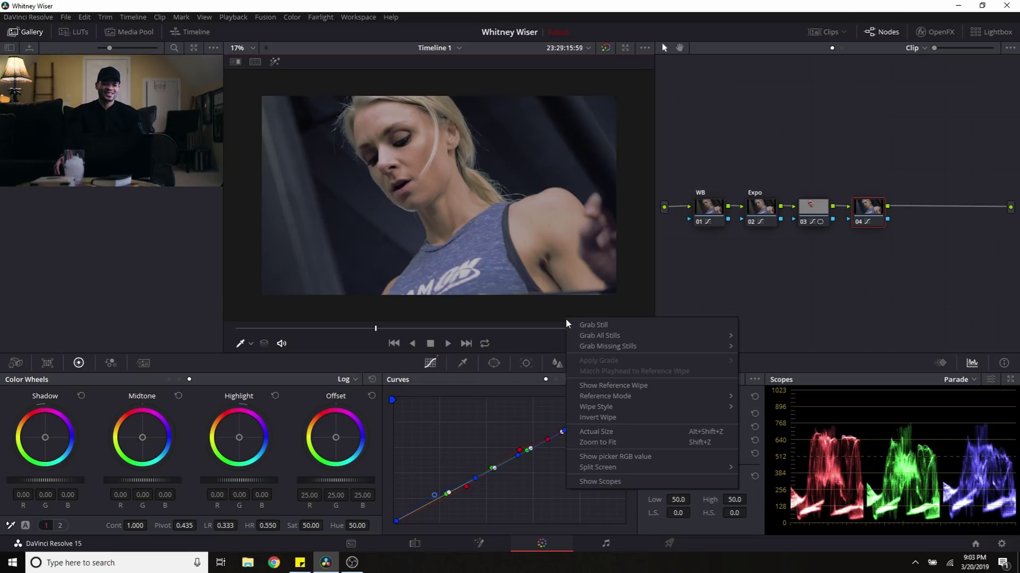
left_click(734, 257)
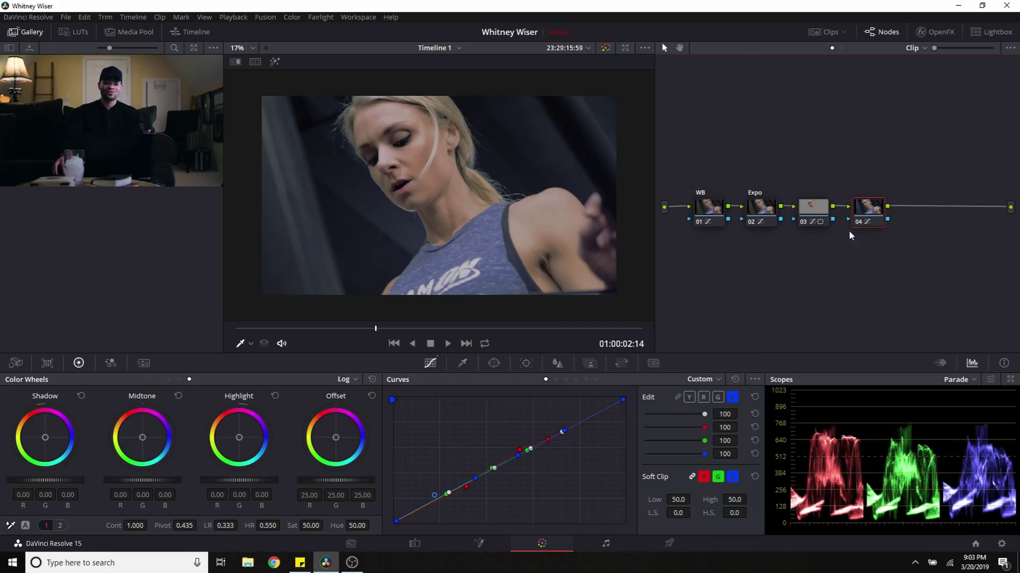
left_click(436, 494)
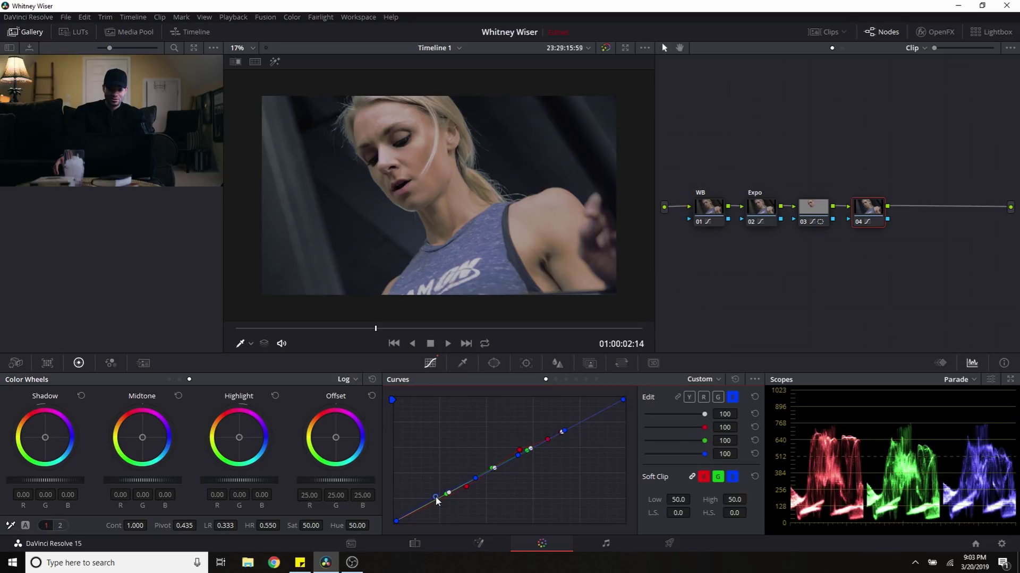
left_click(519, 452)
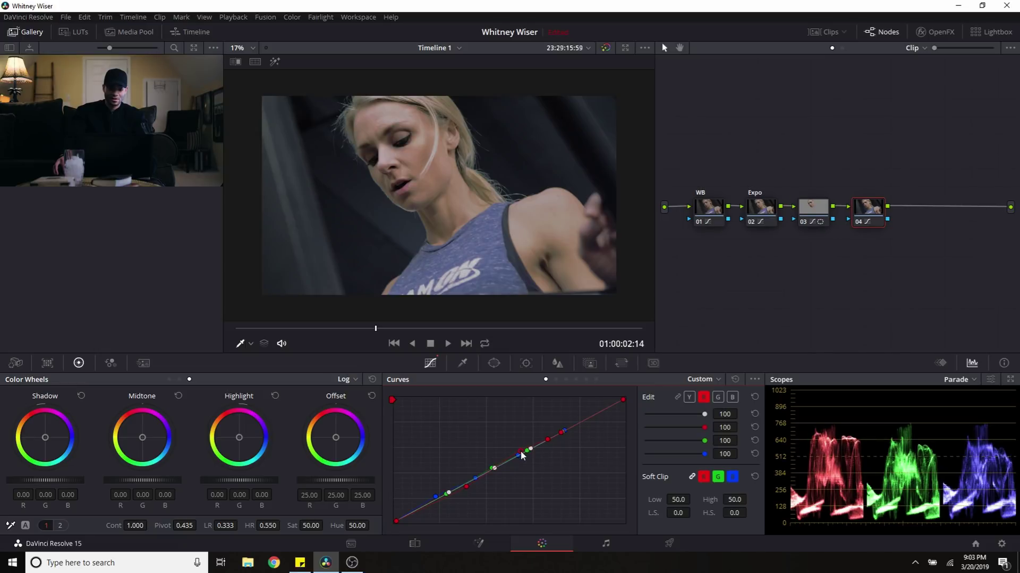
left_click(465, 485)
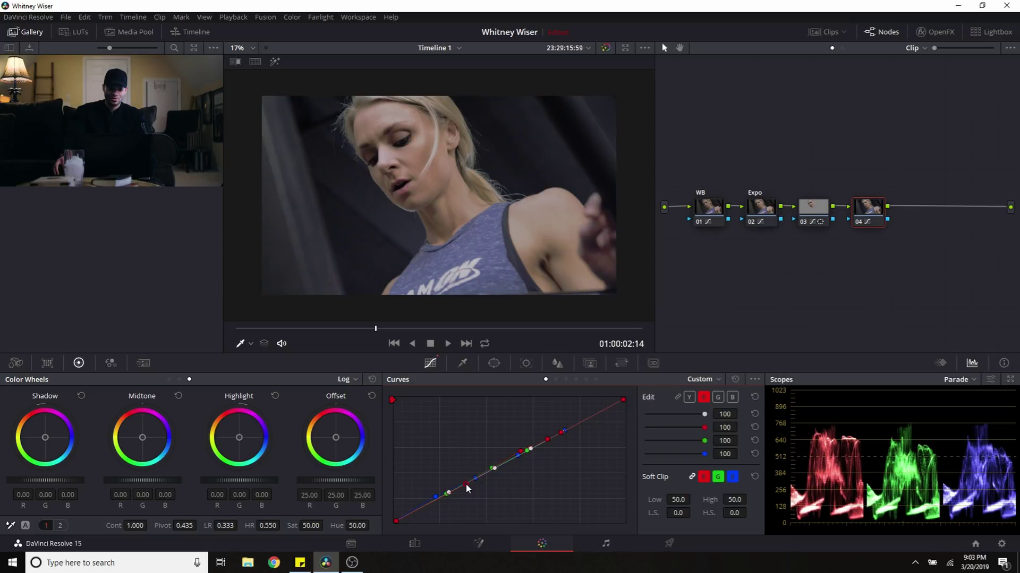
left_click(434, 498)
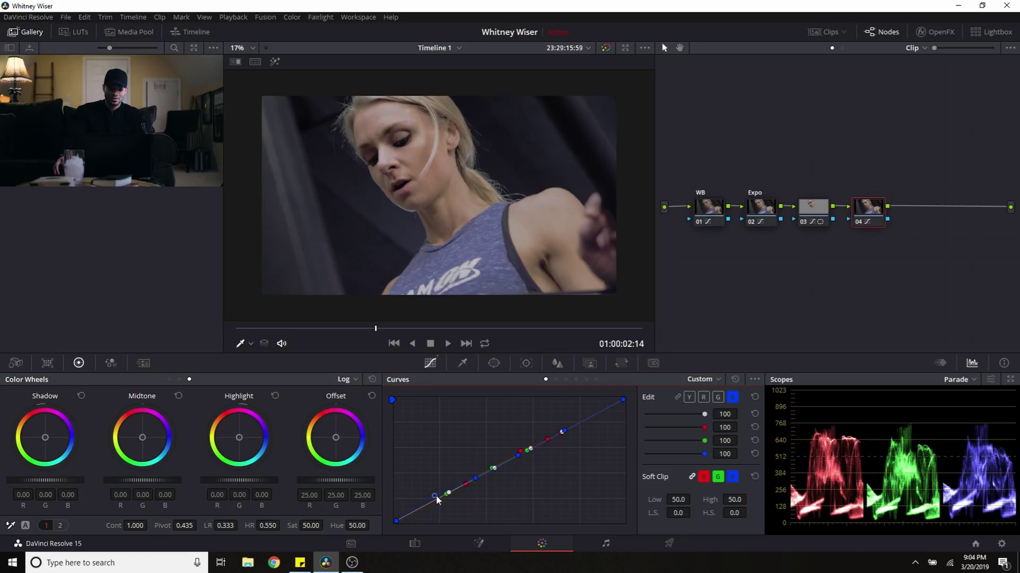
left_click(444, 495)
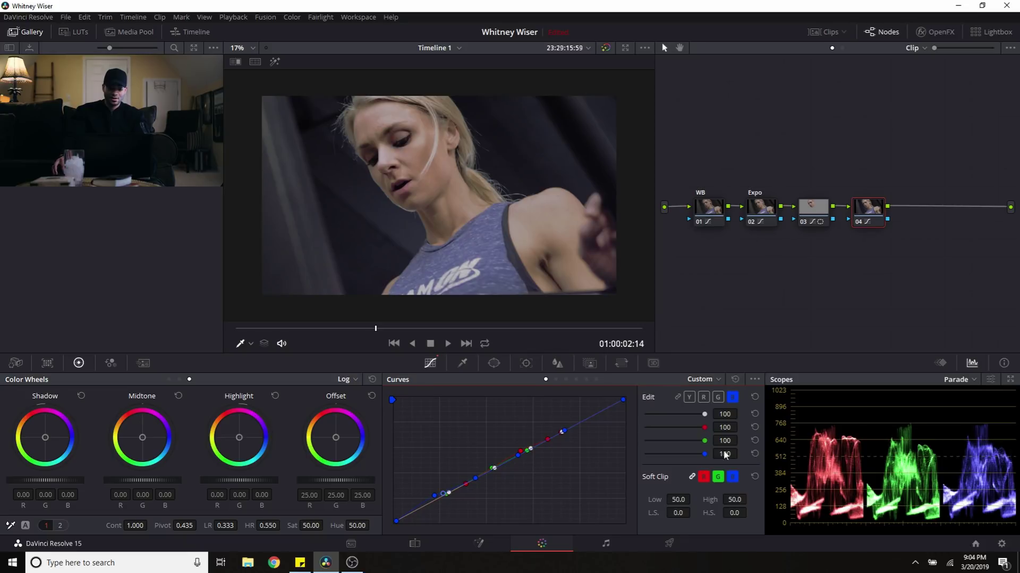
left_click(719, 398)
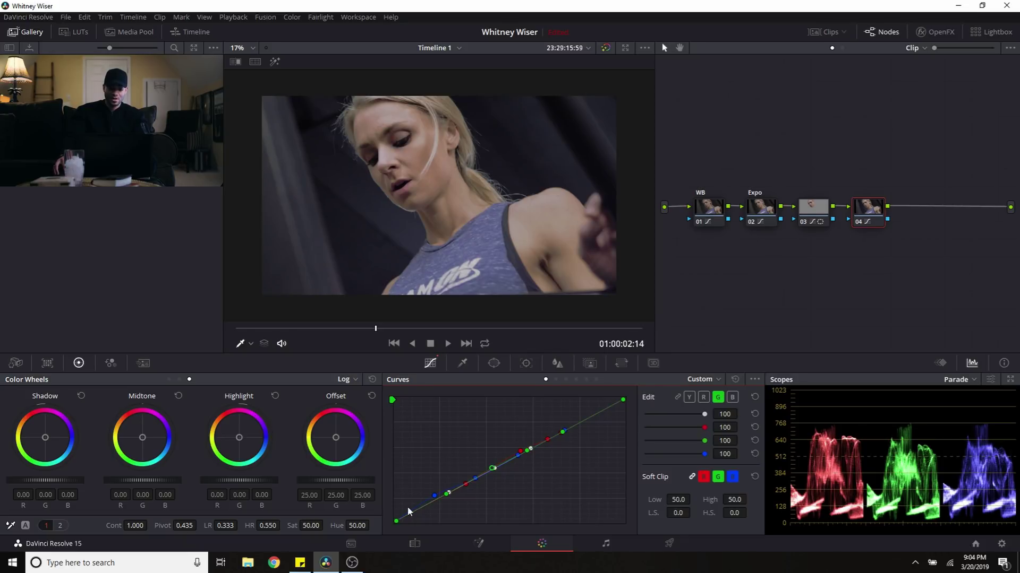
left_click(446, 495)
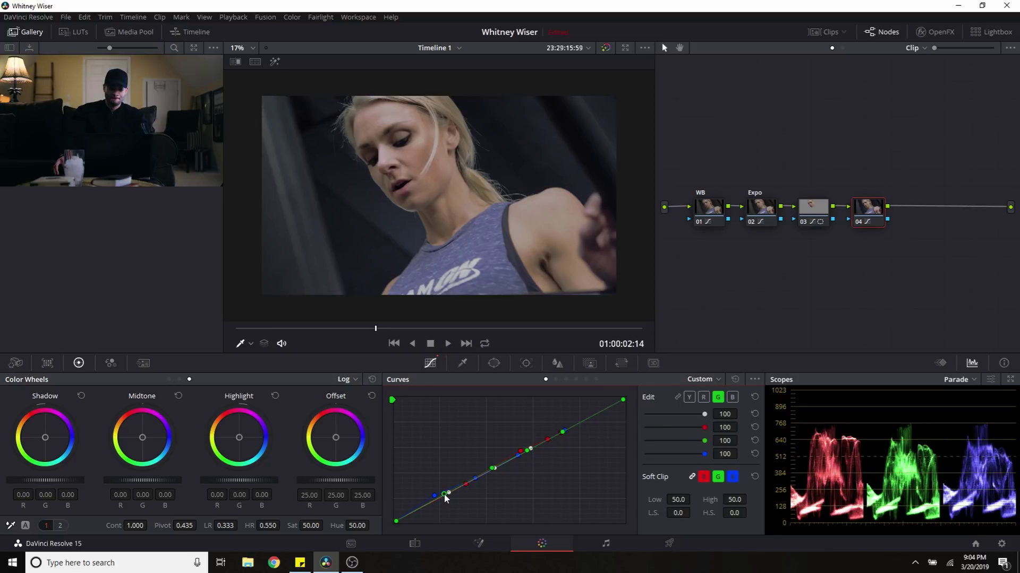
left_click(434, 497)
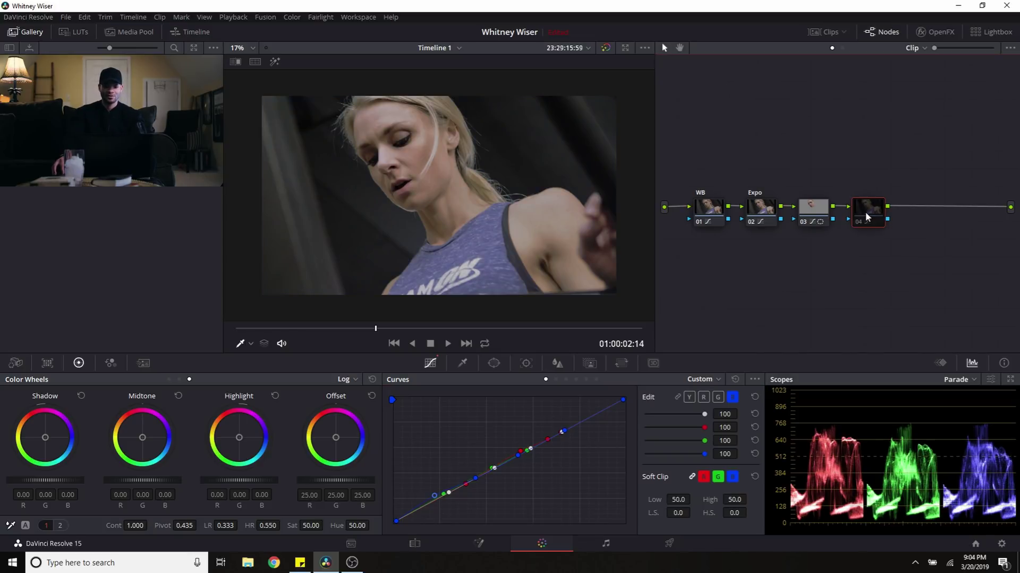
Step: Toggle node 04 off and on to compare, then add serial node 05
key("ctrl+d")
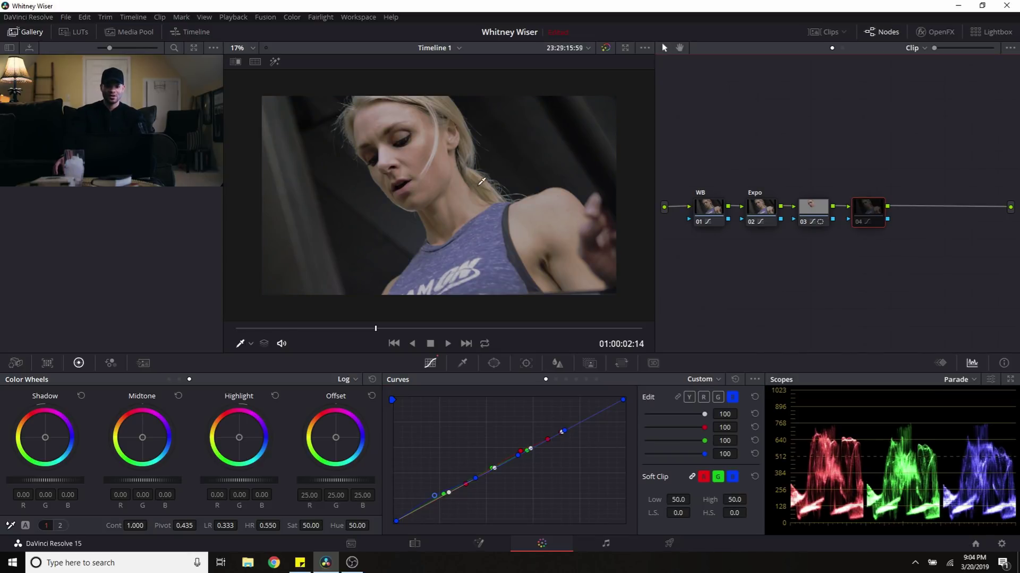
key("ctrl+d")
key("ctrl+d")
key("ctrl+d")
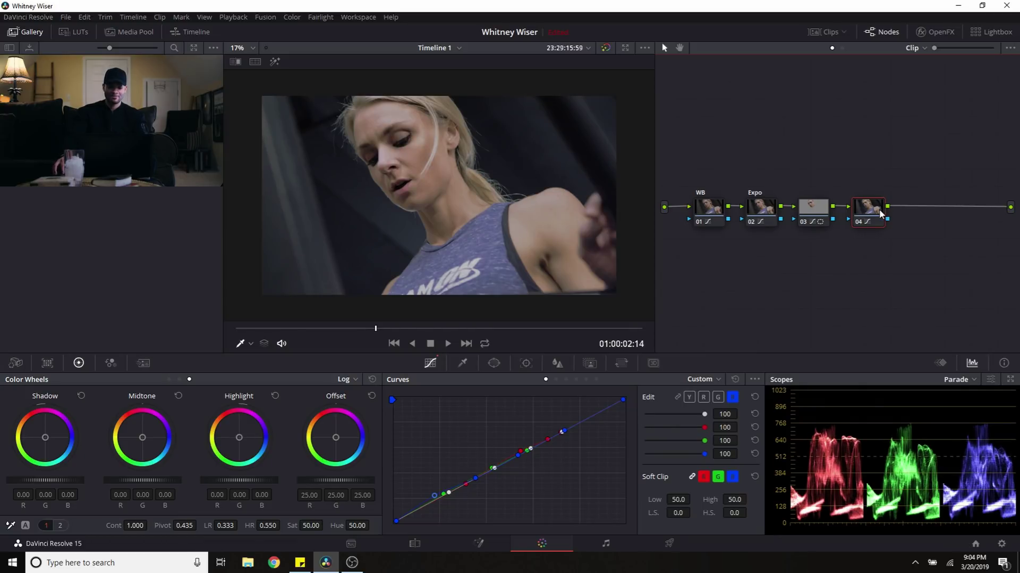
key("alt+s")
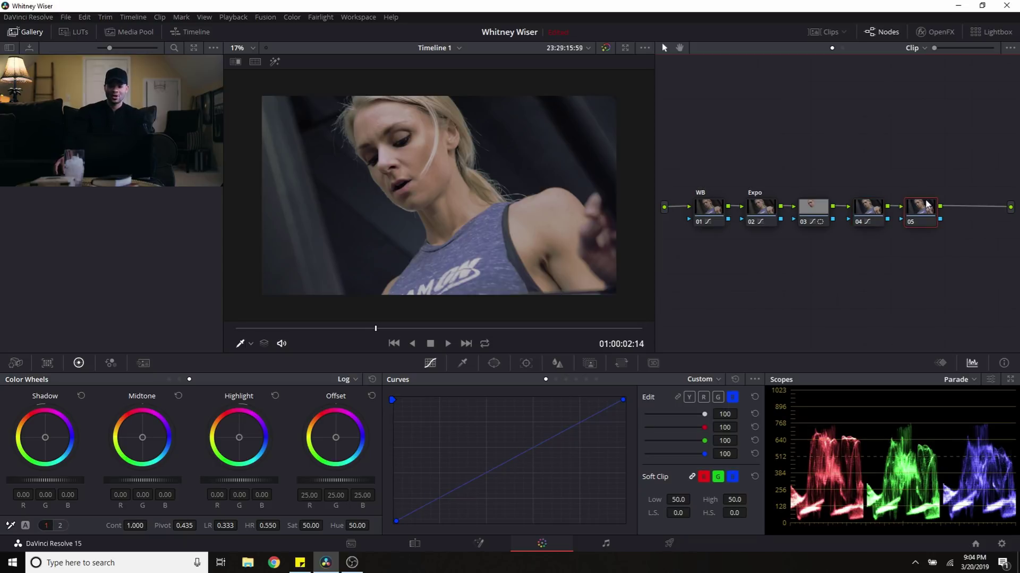
Step: Add a circular window on node 05, rotated -31.55° and enlarged into a soft tall ellipse around the model
left_click(499, 365)
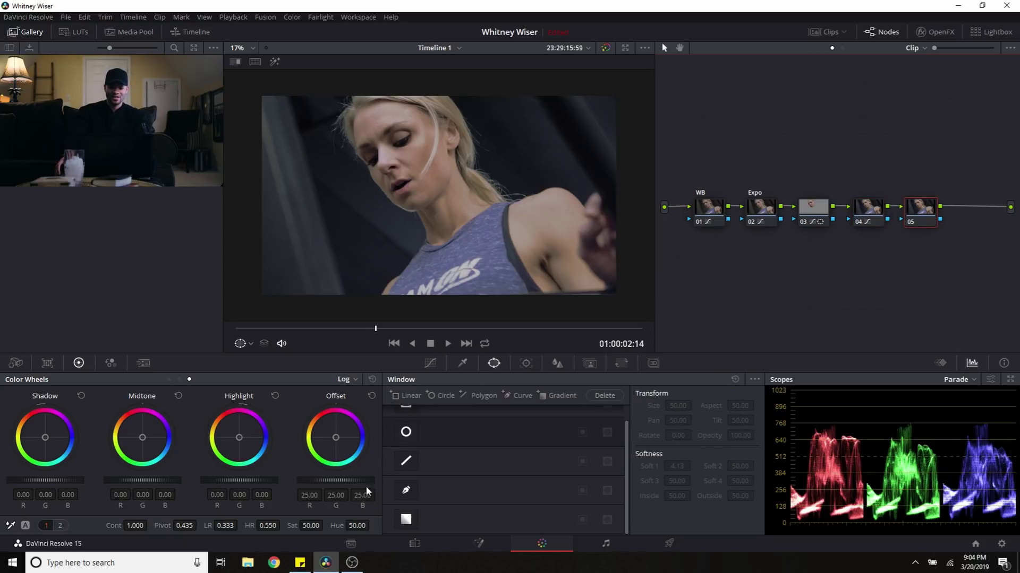
left_click(406, 432)
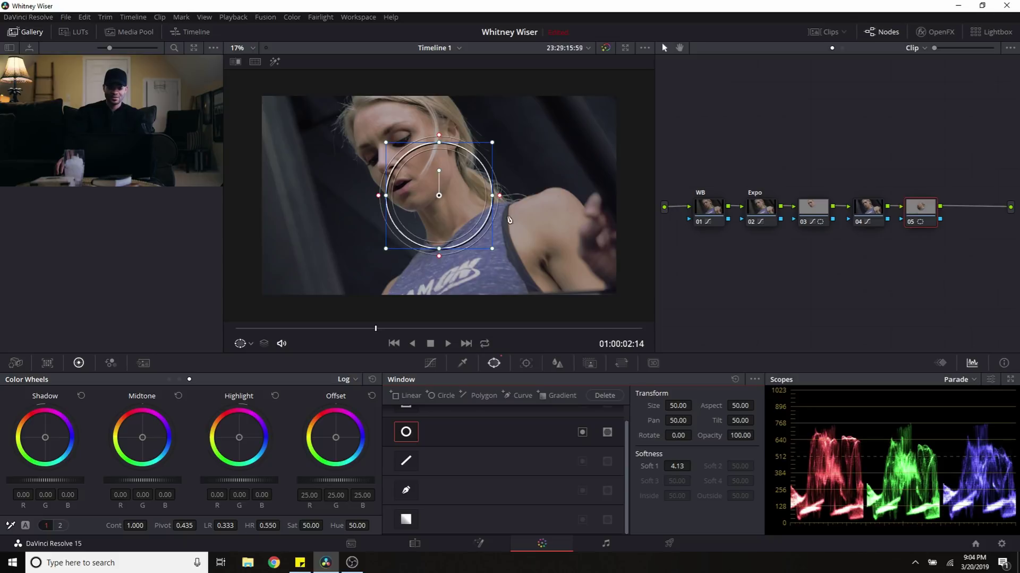
scroll(495, 247, "down", 1)
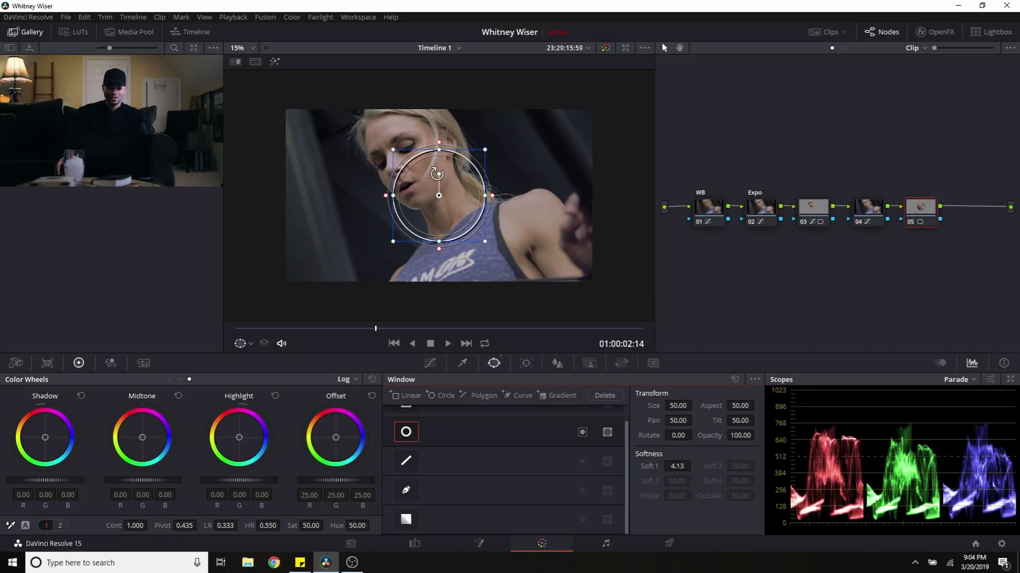
left_click_drag(438, 173, 415, 172)
left_click_drag(489, 204, 552, 247)
left_click_drag(477, 272, 515, 250)
left_click_drag(514, 133, 595, 208)
left_click_drag(587, 264, 617, 277)
Step: Invert the window so it affects only the surroundings, checking it in the matte preview
left_click(274, 61)
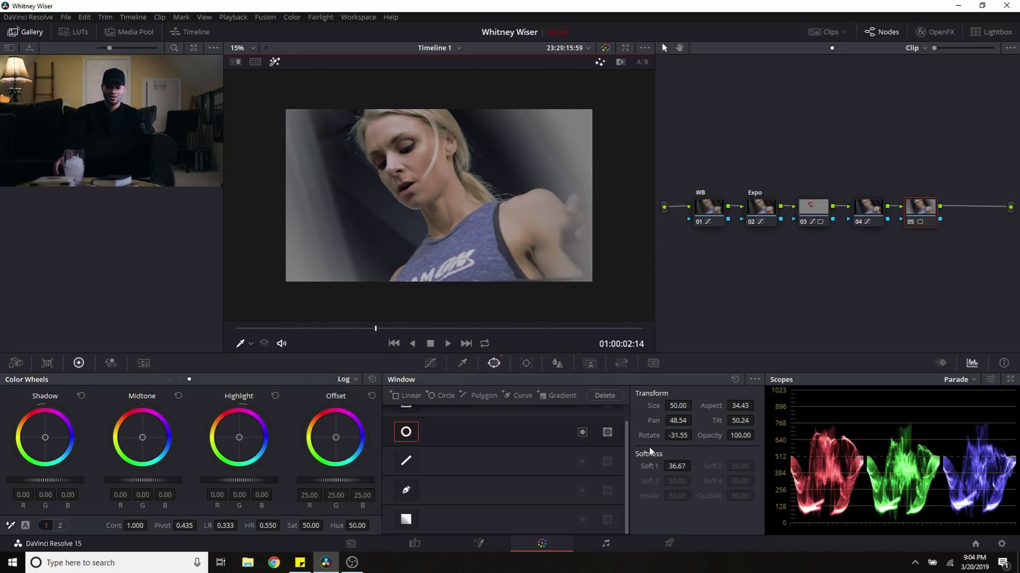
left_click(582, 433)
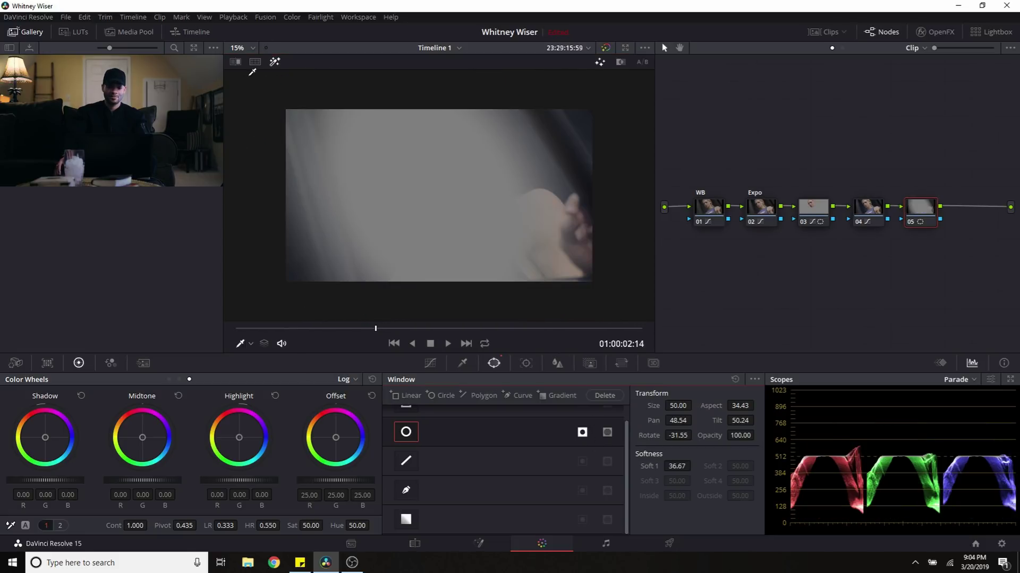
left_click(274, 61)
Step: With channels linked, pull two shadow points below the diagonal on node 05, then play back the vignette
left_click(434, 363)
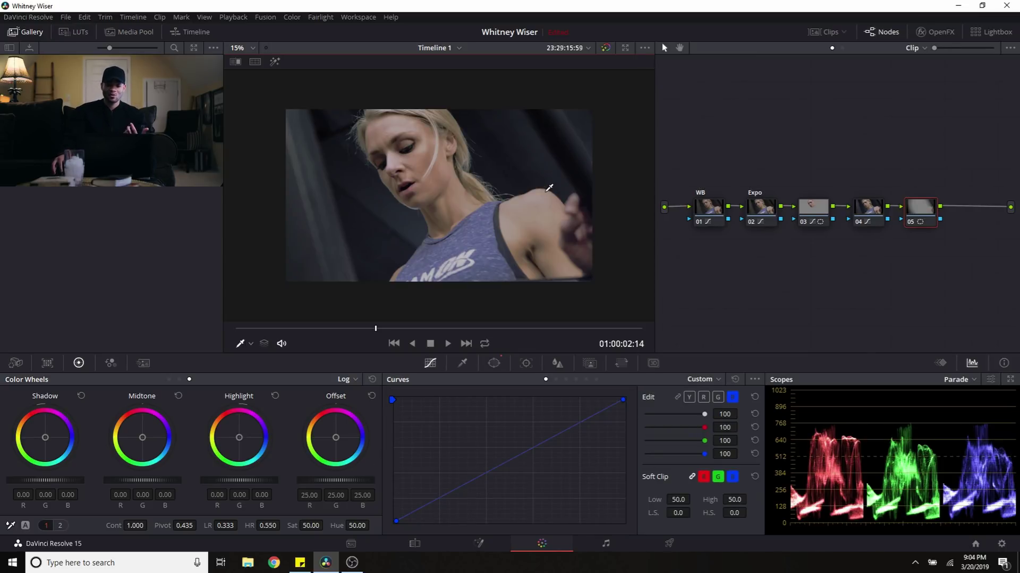
left_click(677, 396)
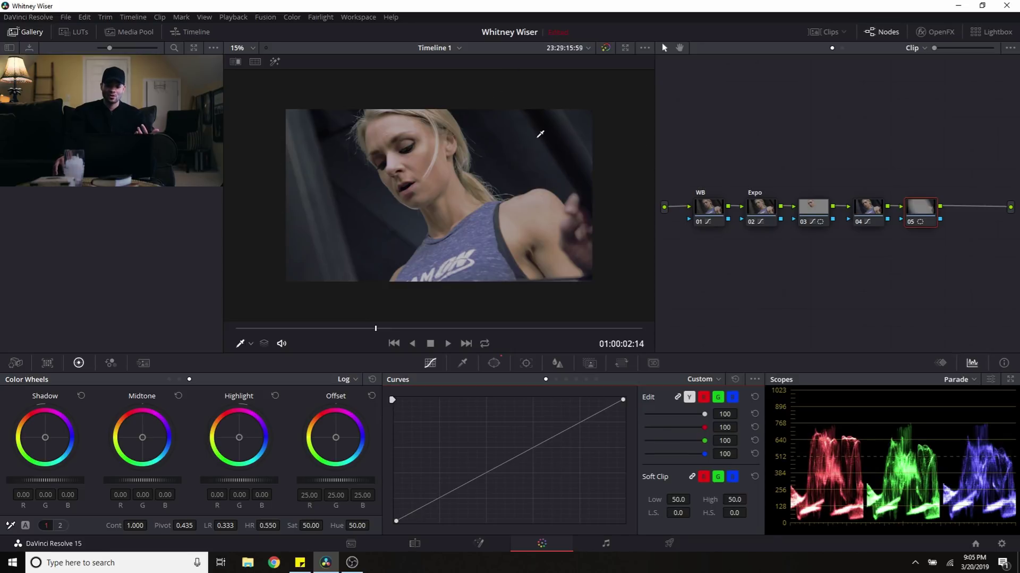
left_click(570, 120)
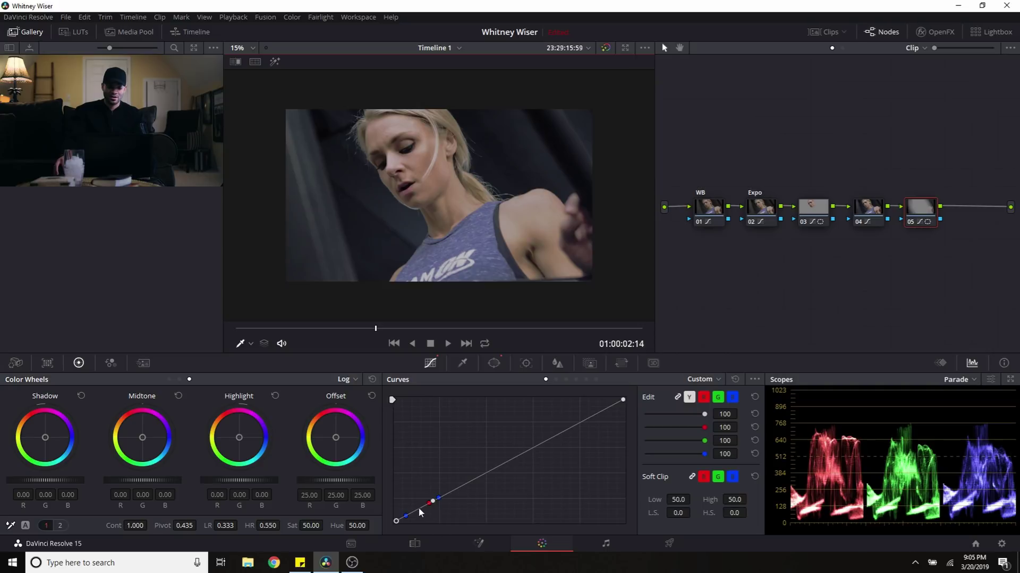
left_click(433, 503)
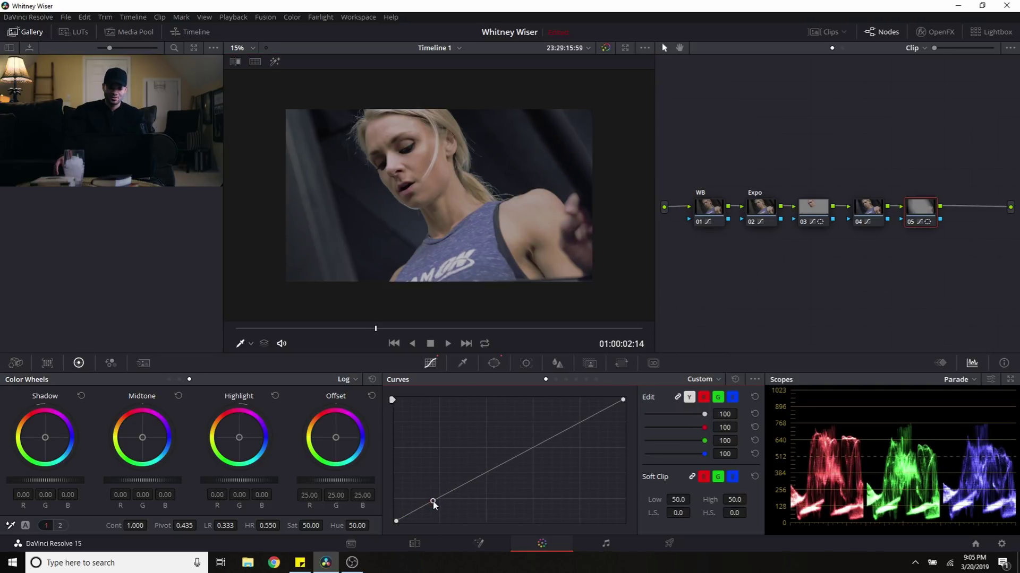
left_click_drag(432, 502, 433, 503)
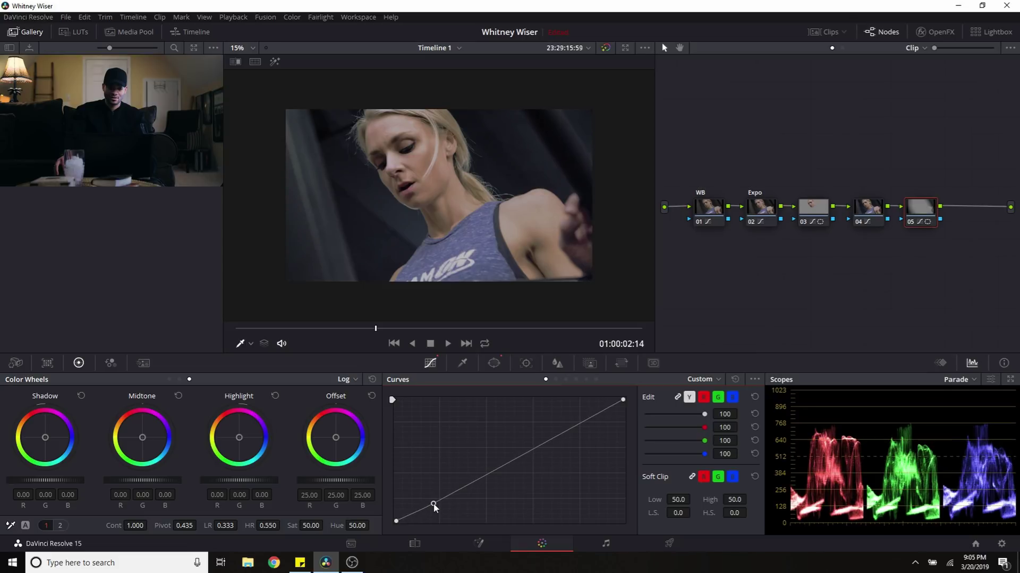
left_click_drag(417, 516, 416, 513)
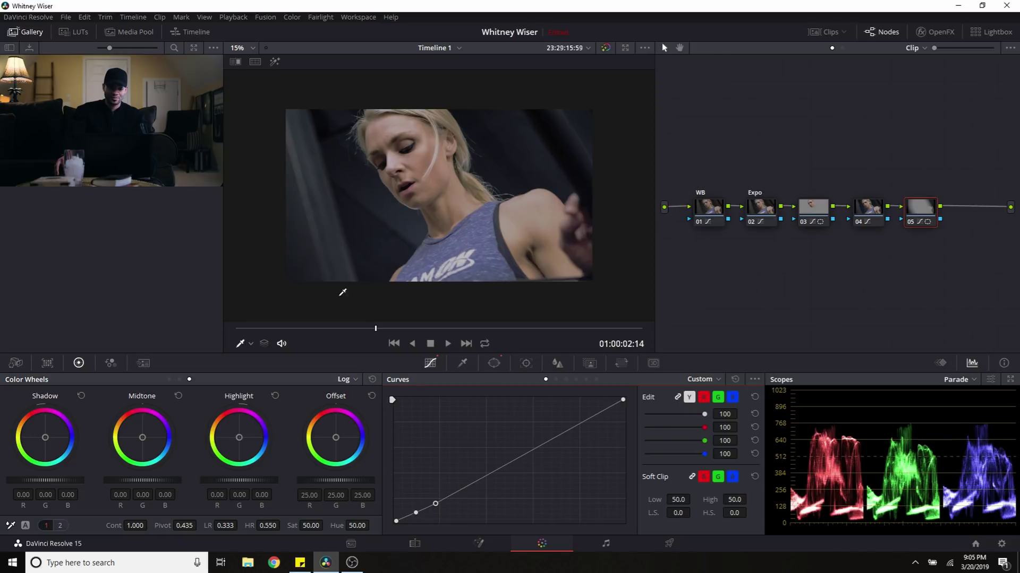
key("space")
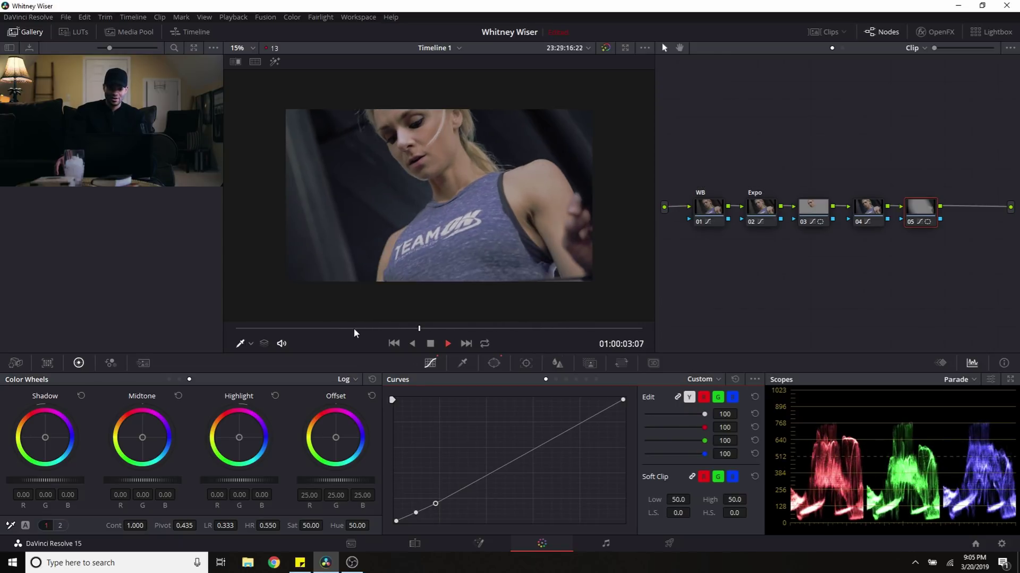
key("space")
Step: Return to an earlier frame and disable the grade nodes from WB onward for a before view
left_click_drag(423, 330, 380, 336)
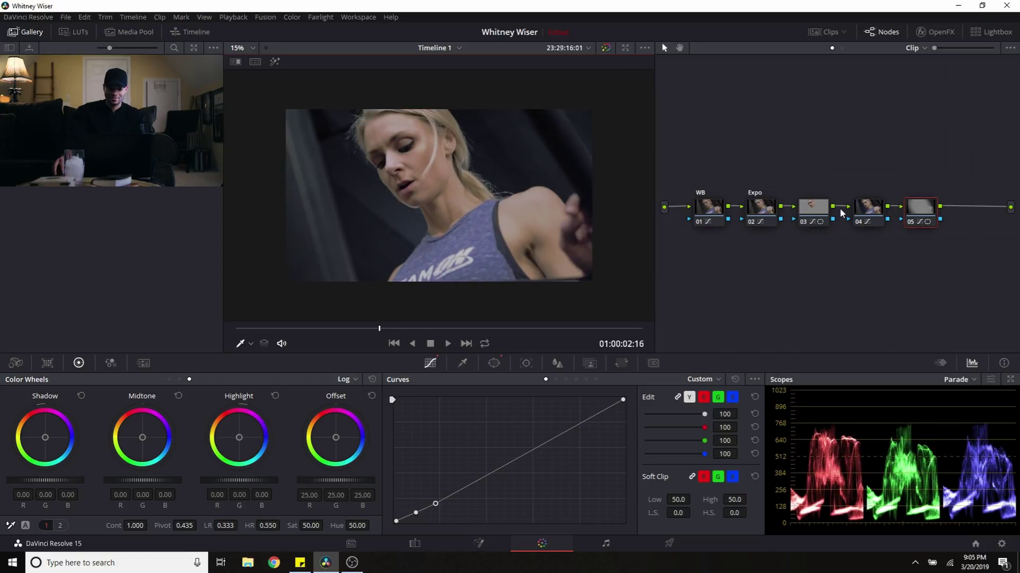
left_click(526, 363)
key("shift+Home")
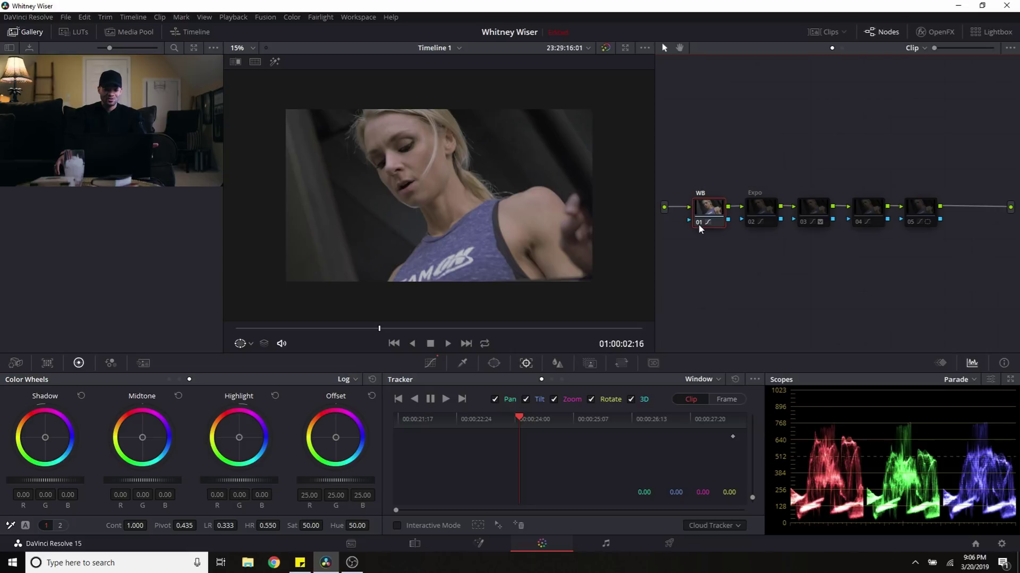
Step: Re-enable Expo, then nodes 03, 04 and the vignette node 05 one at a time
left_click(750, 221)
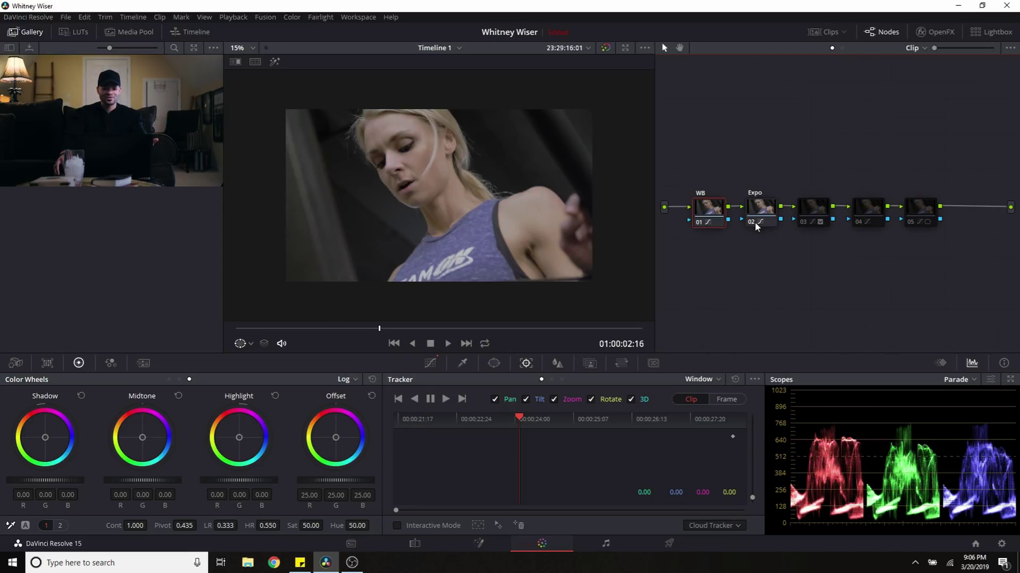
left_click(802, 223)
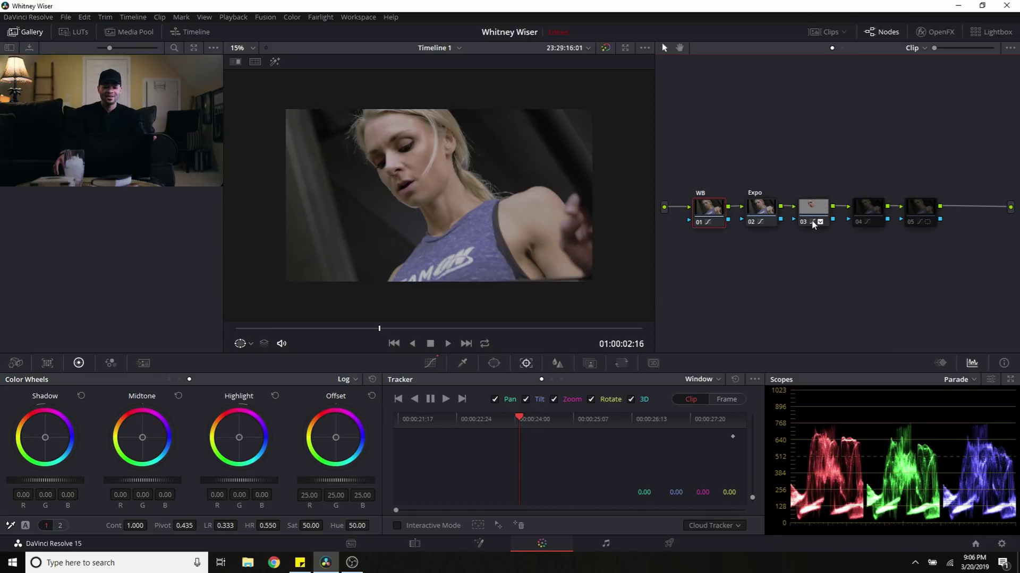
left_click(856, 223)
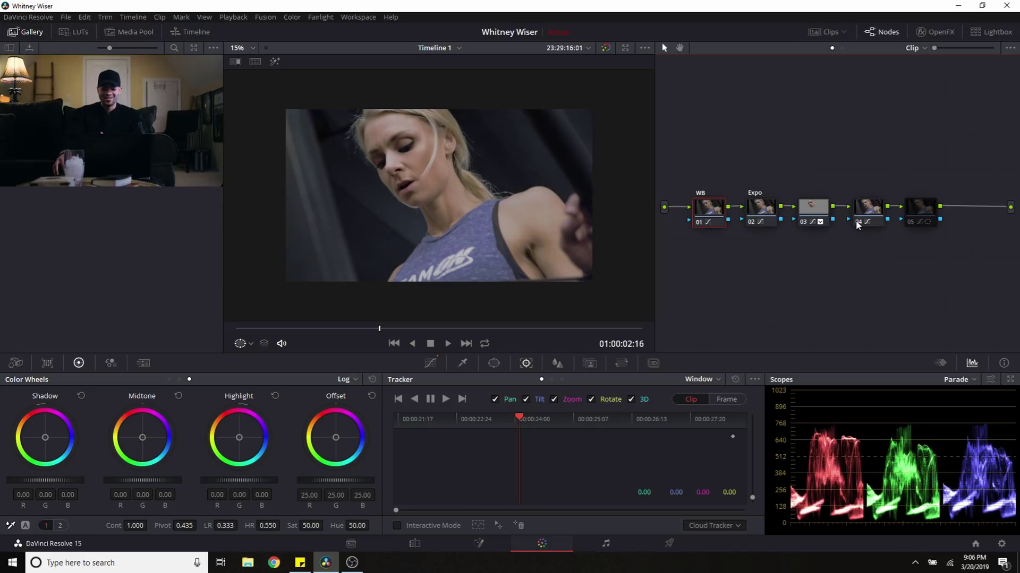
left_click(912, 223)
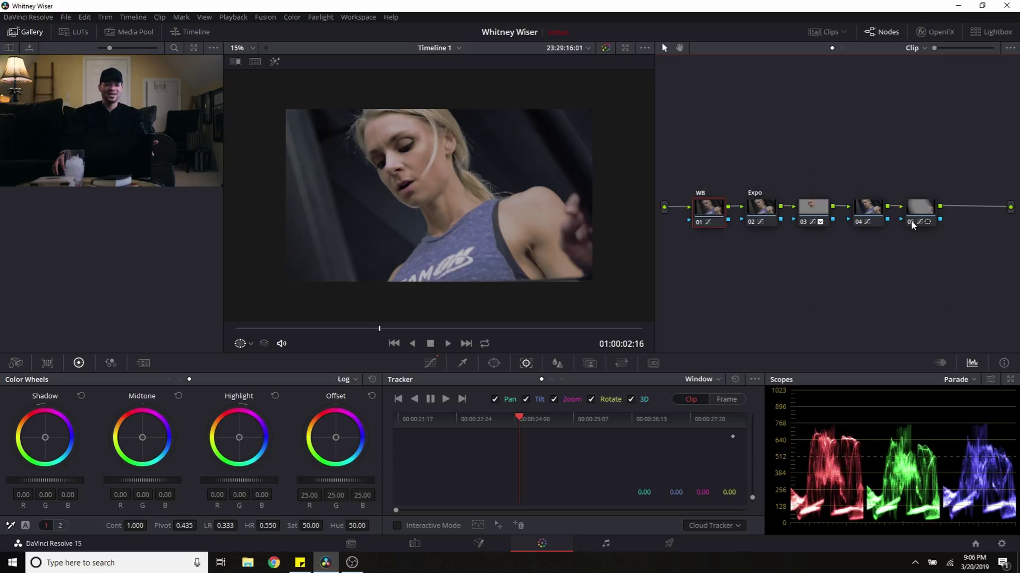